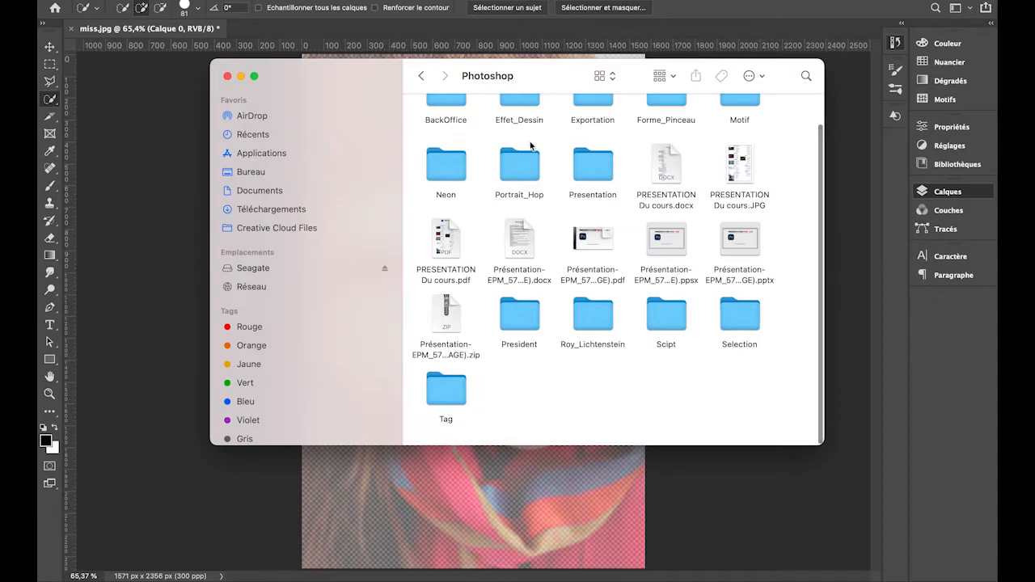
# Step: Place miss trace.png from the Roy_Lichtenstein/Exo/Portrait folder into the miss.jpg document at its default position and size
pyautogui.doubleClick(593, 317)
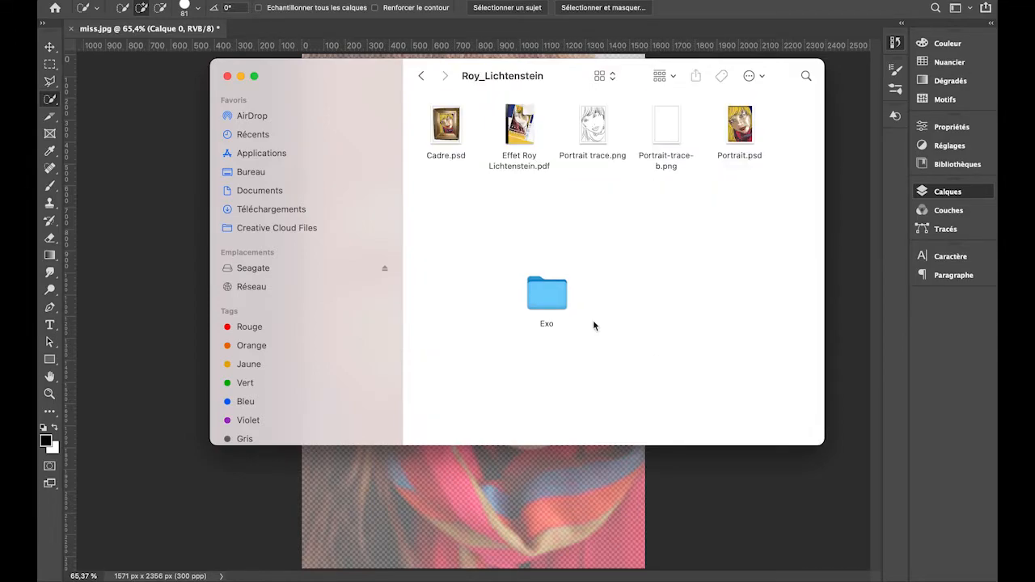
pyautogui.doubleClick(545, 299)
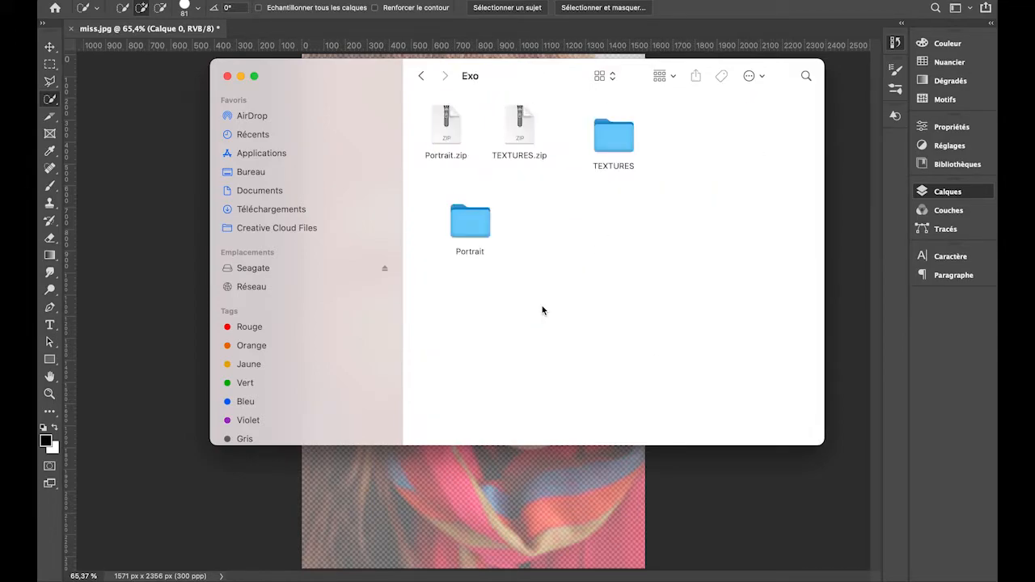
pyautogui.doubleClick(473, 228)
pyautogui.click(453, 132)
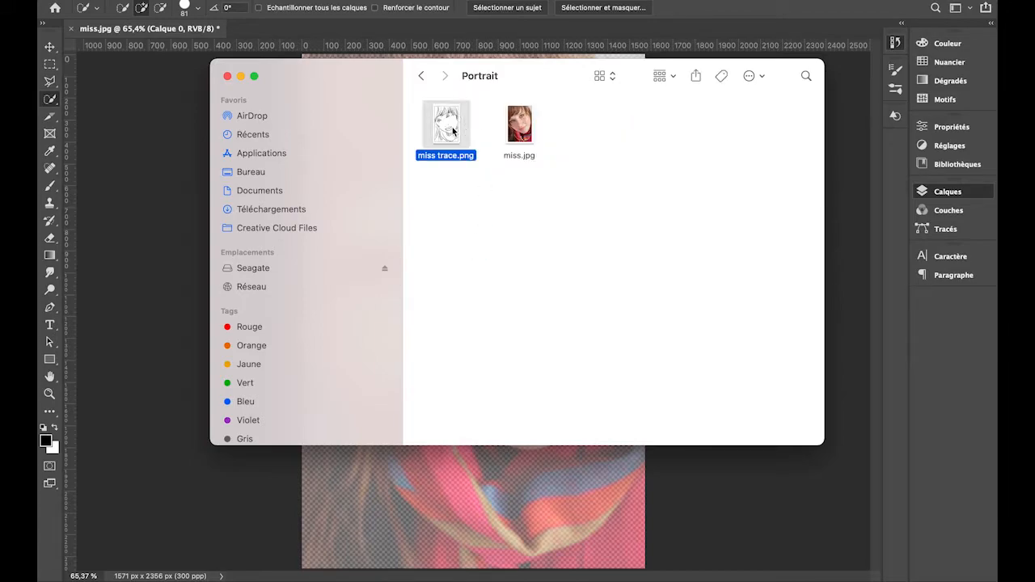
pyautogui.moveTo(528, 76); pyautogui.dragTo(731, 118)
pyautogui.moveTo(651, 166); pyautogui.dragTo(362, 224)
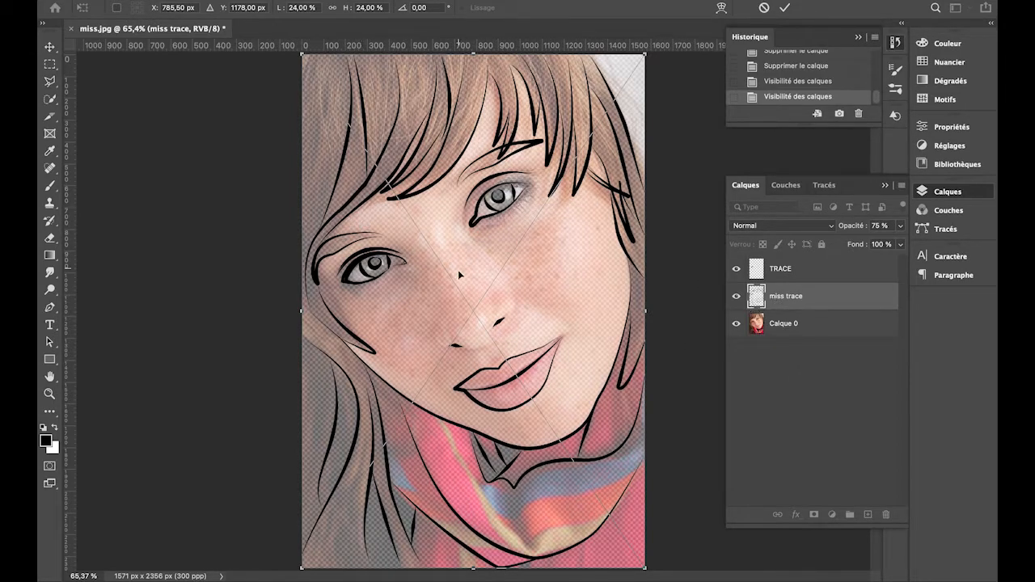
pyautogui.press('Return')
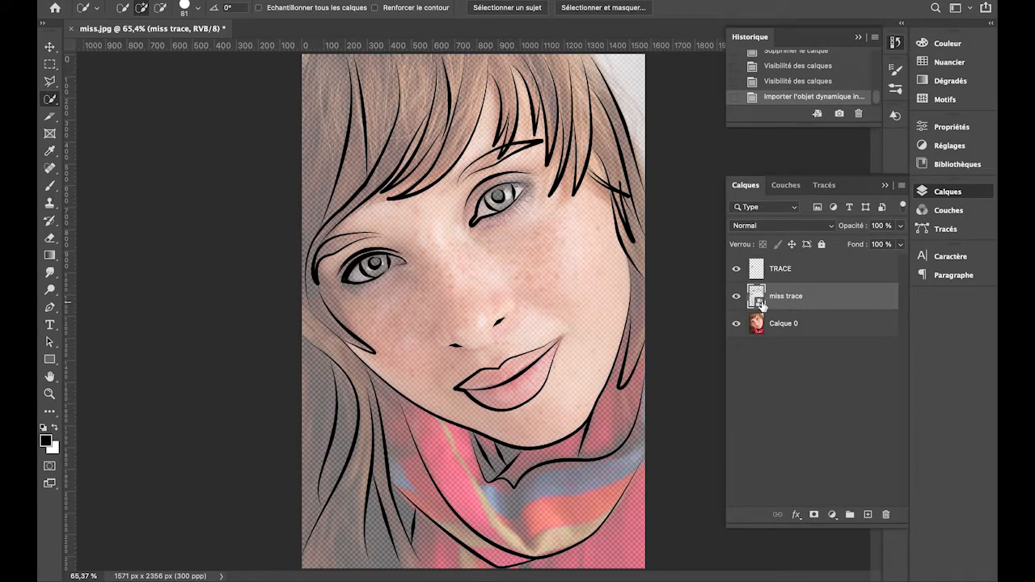
# Step: Rasterize the placed miss trace layer
pyautogui.rightClick(826, 296)
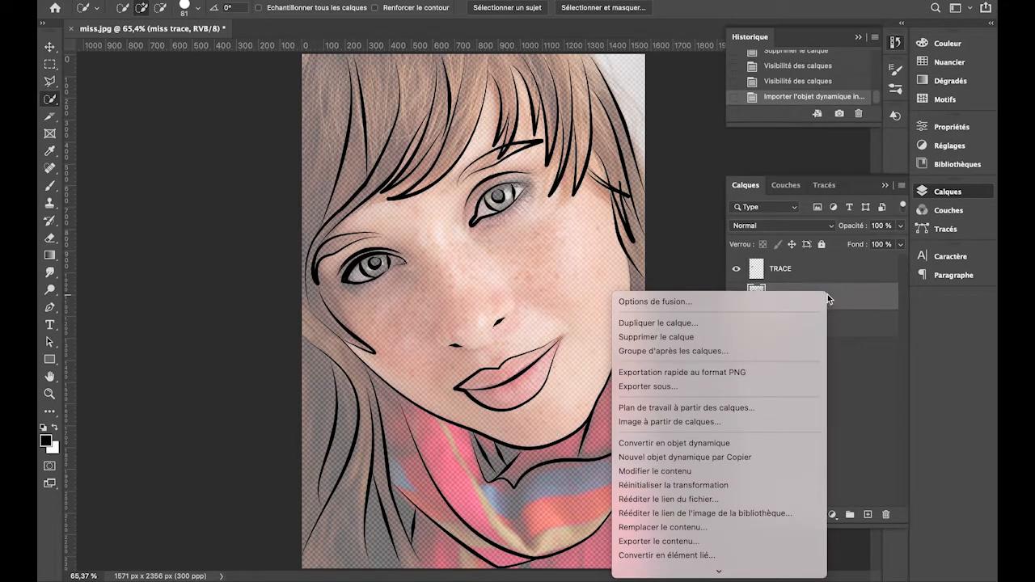
pyautogui.scroll(-10, 698, 512)
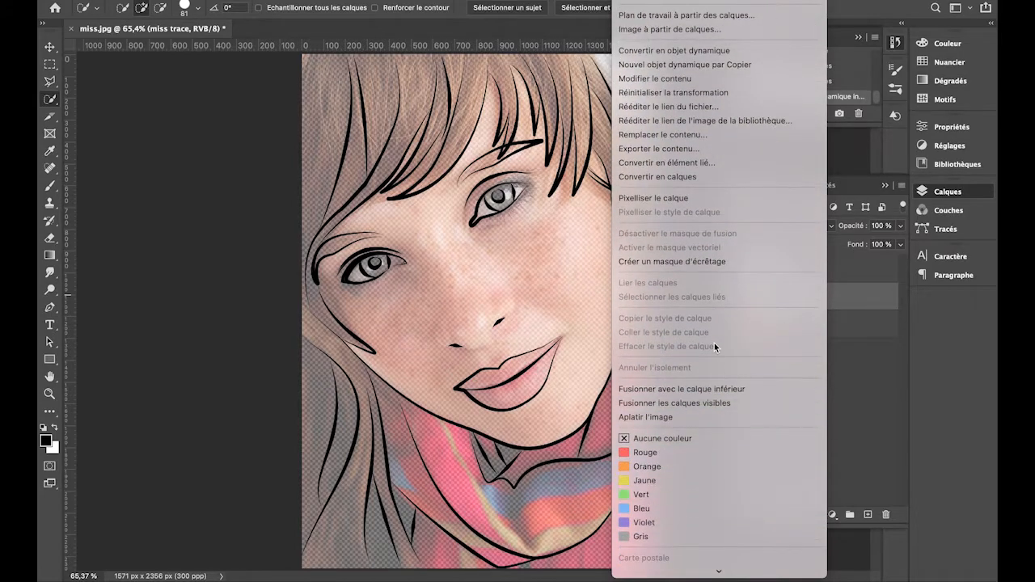
pyautogui.click(707, 199)
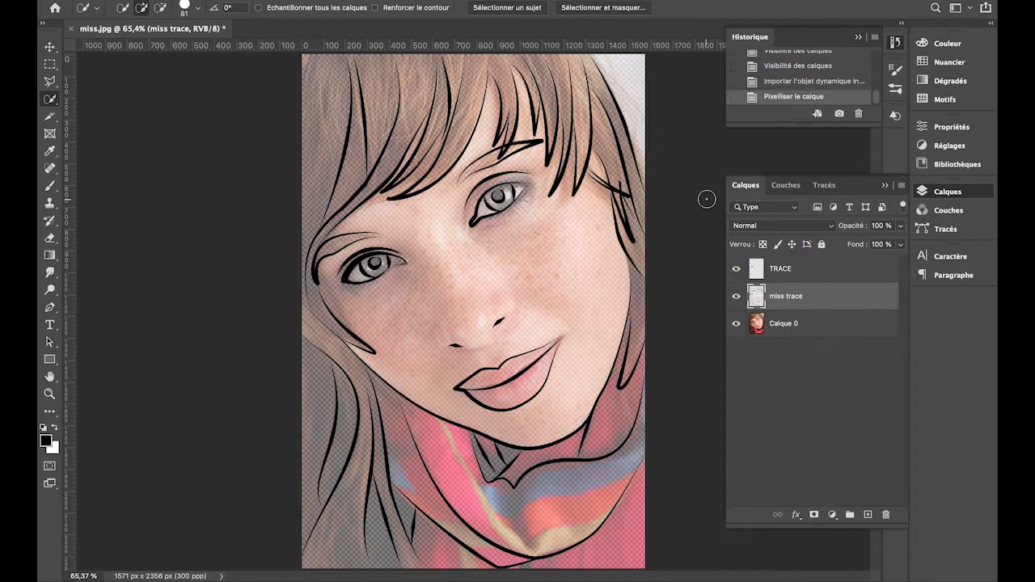
# Step: Toggle the TRACE layer's visibility to compare it with miss trace, and delete the TRACE layer
pyautogui.click(737, 268)
pyautogui.click(736, 271)
pyautogui.click(736, 271)
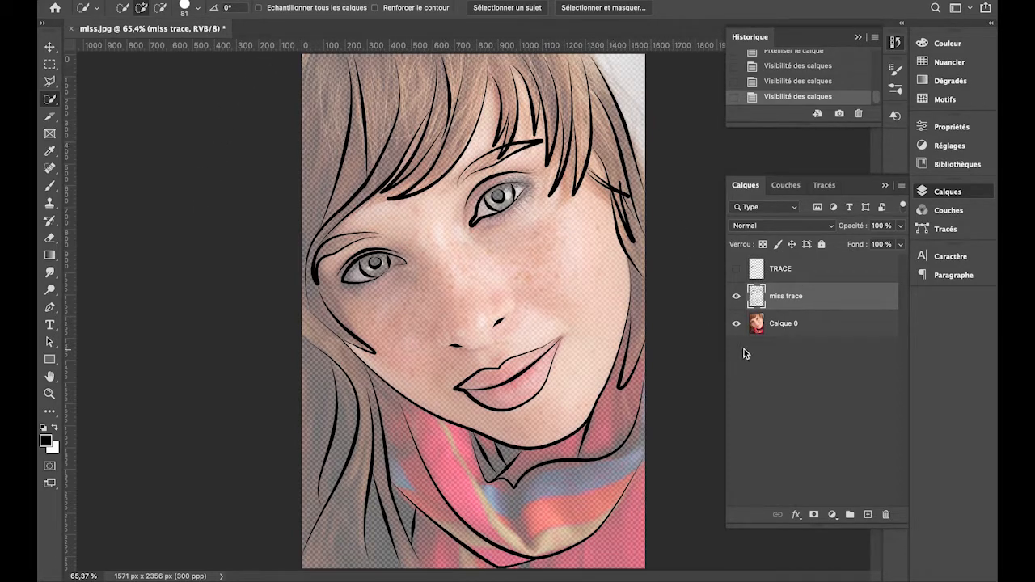
pyautogui.click(804, 272)
pyautogui.click(736, 272)
pyautogui.click(736, 271)
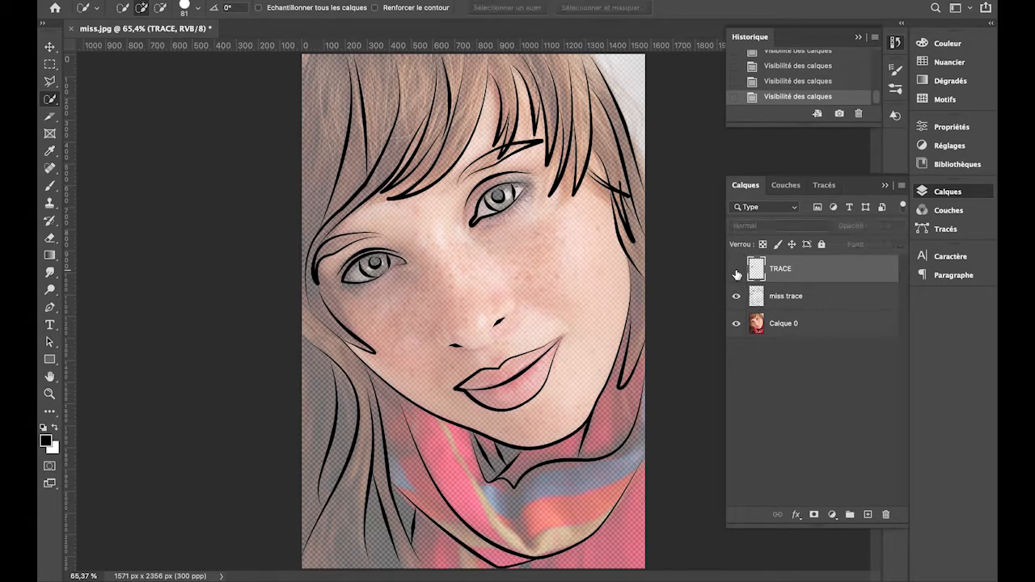
pyautogui.moveTo(796, 275)
pyautogui.mouseDown()
pyautogui.moveTo(846, 352)
pyautogui.moveTo(886, 515)
pyautogui.mouseUp()
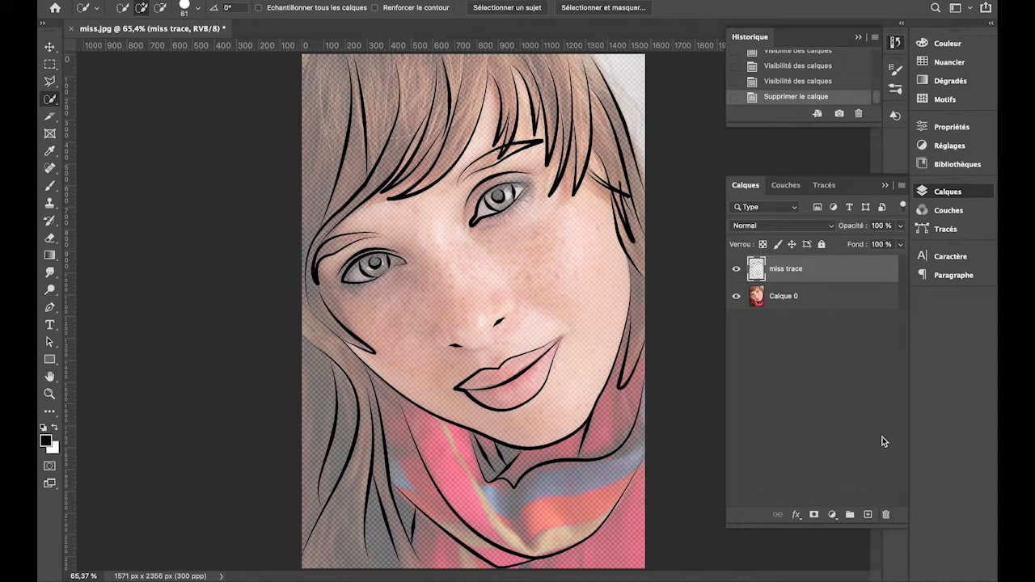
pyautogui.click(791, 274)
pyautogui.click(791, 268)
pyautogui.moveTo(790, 268)
pyautogui.mouseDown()
pyautogui.moveTo(809, 275)
pyautogui.moveTo(889, 514)
pyautogui.mouseUp()
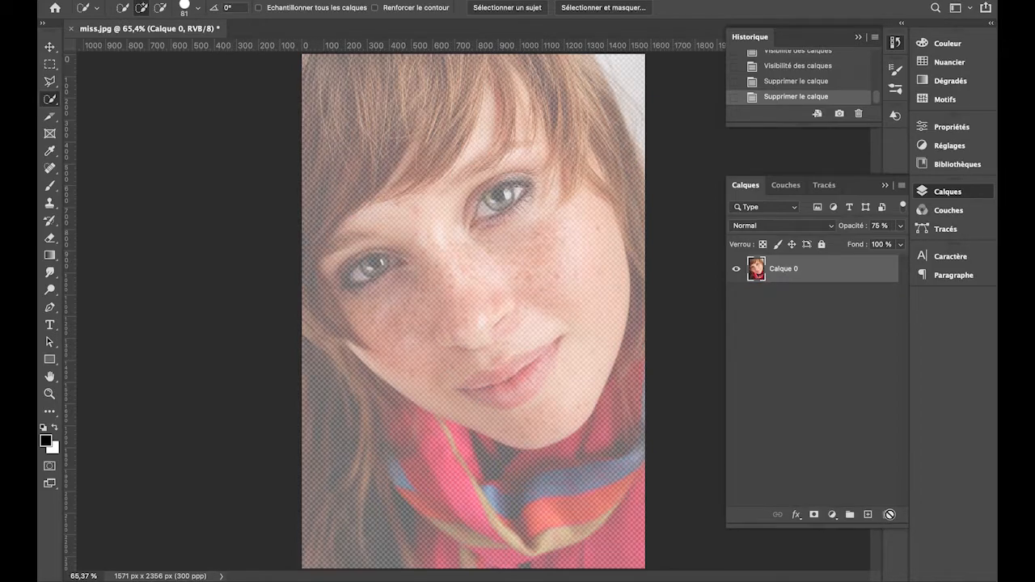
pyautogui.press('super+z')
pyautogui.moveTo(826, 266); pyautogui.dragTo(863, 505)
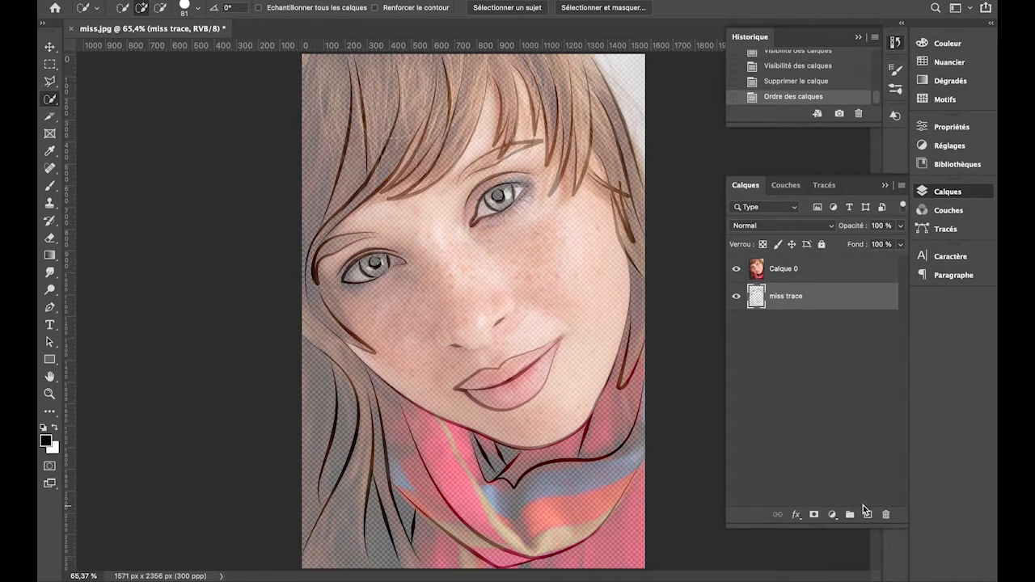
pyautogui.press('super+z')
# Step: Duplicate the miss trace layer, lock the original completely and move it above the copy
pyautogui.moveTo(811, 274)
pyautogui.mouseDown()
pyautogui.moveTo(885, 513)
pyautogui.moveTo(868, 514)
pyautogui.mouseUp()
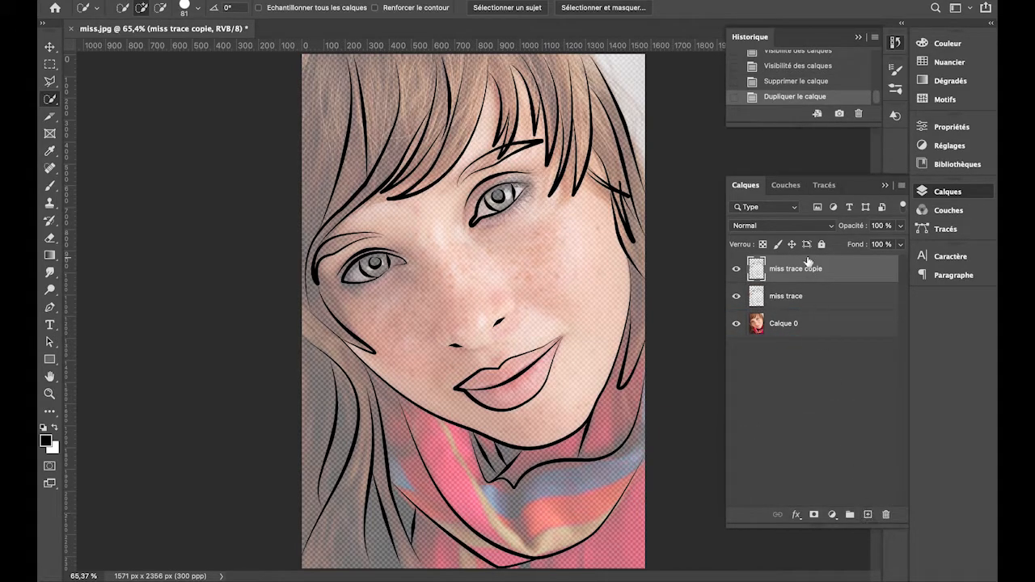
pyautogui.click(776, 300)
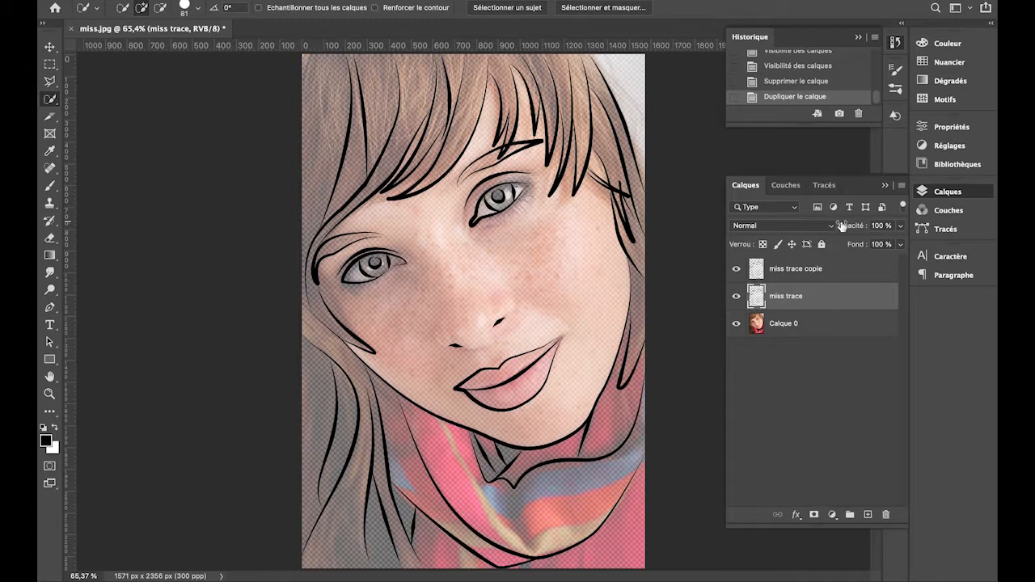
pyautogui.click(822, 247)
pyautogui.moveTo(836, 290); pyautogui.dragTo(830, 268)
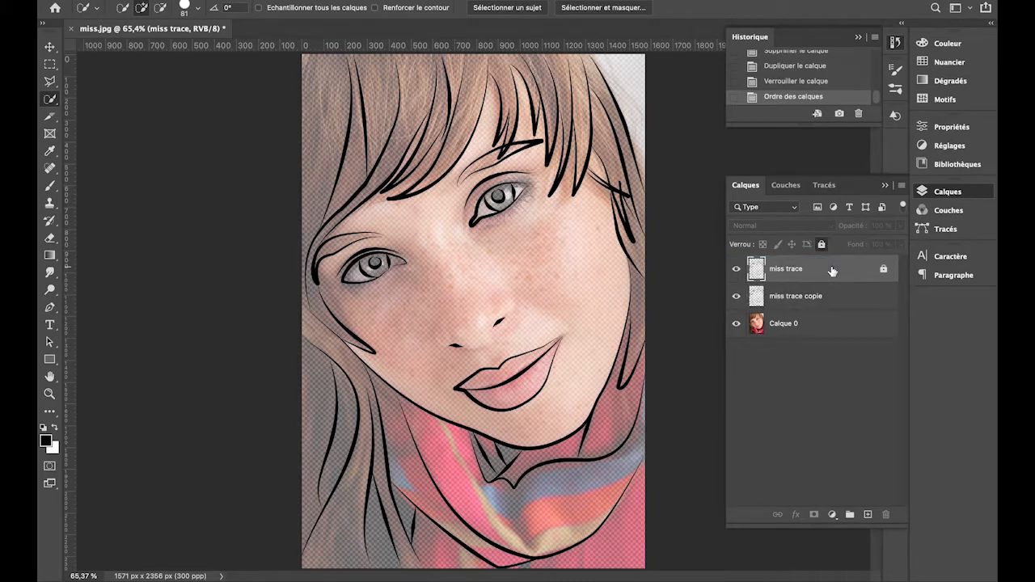
# Step: Select the miss trace copie layer and hide the Calque 0 photo and the locked miss trace layer
pyautogui.click(784, 299)
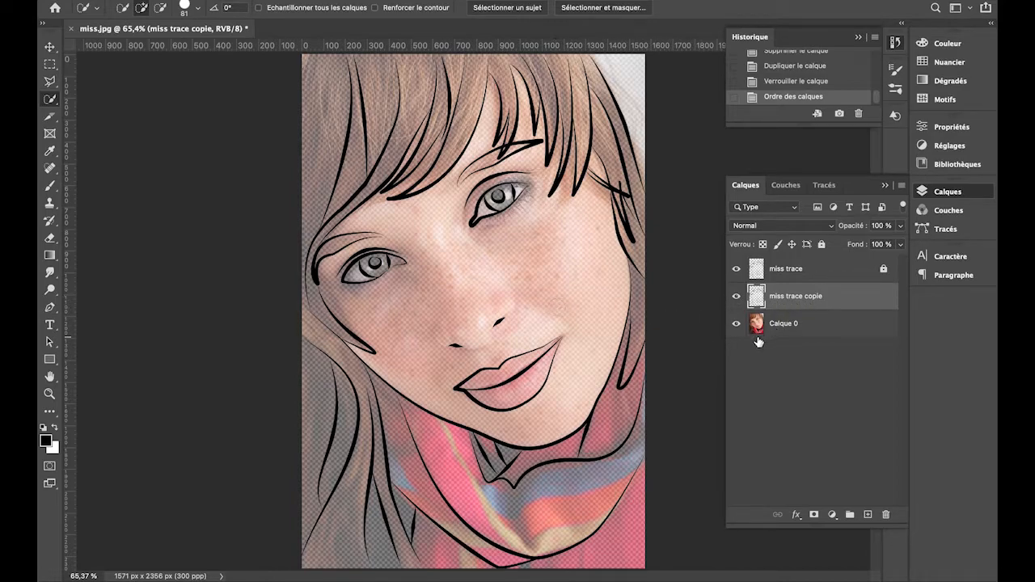
pyautogui.click(734, 325)
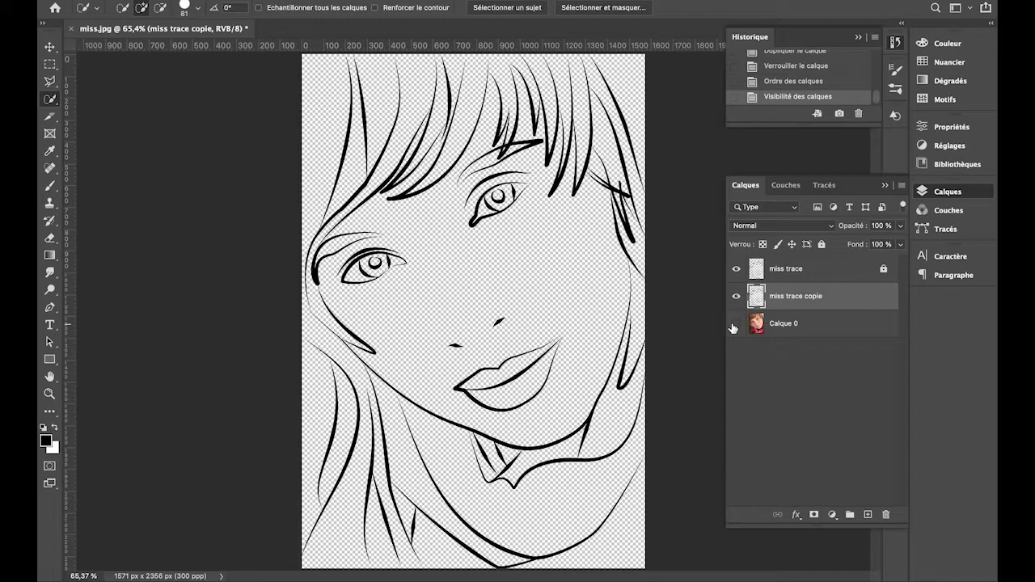
pyautogui.click(734, 326)
pyautogui.click(735, 325)
pyautogui.click(735, 270)
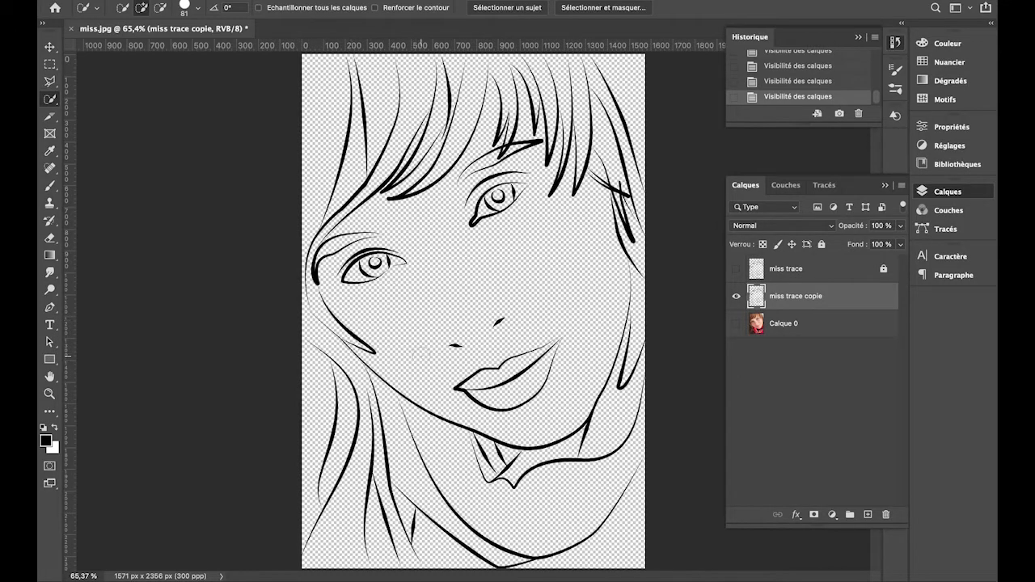
# Step: Create a new layer directly above Calque 0 and fill it with white in Normal mode at 100% opacity
pyautogui.click(790, 327)
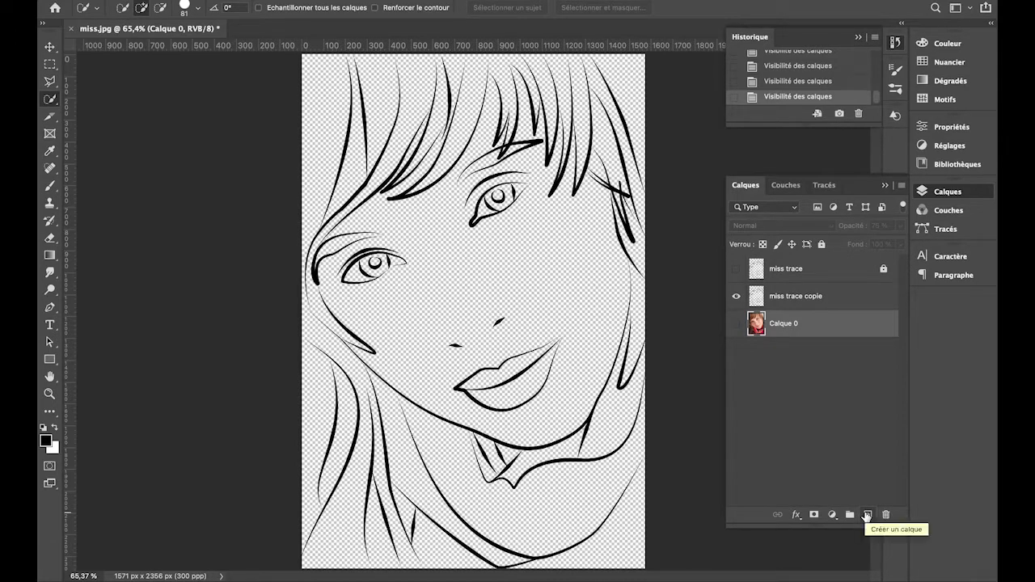
pyautogui.click(866, 516)
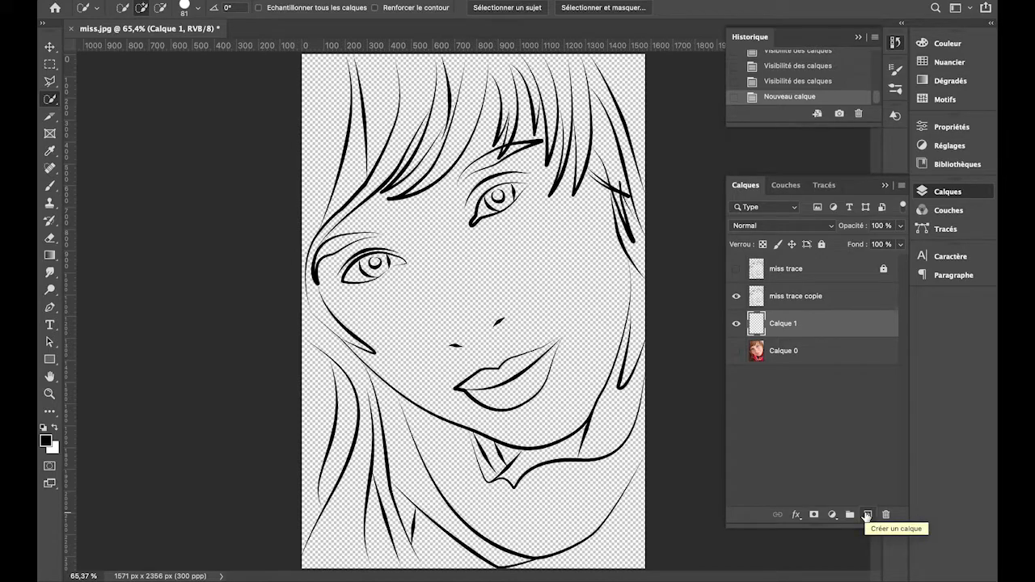
pyautogui.hotkey('shift', 'F5')
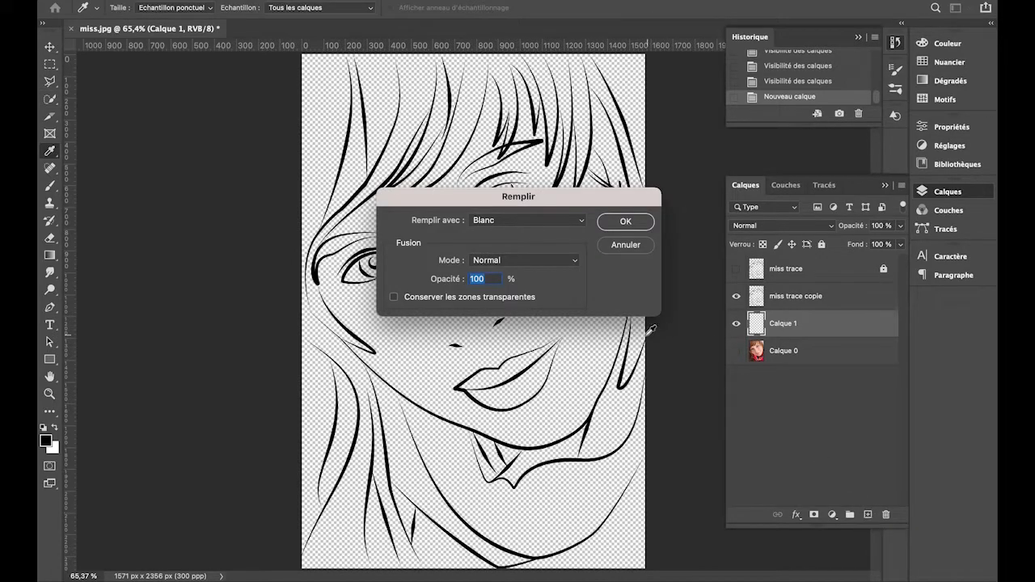
pyautogui.click(627, 221)
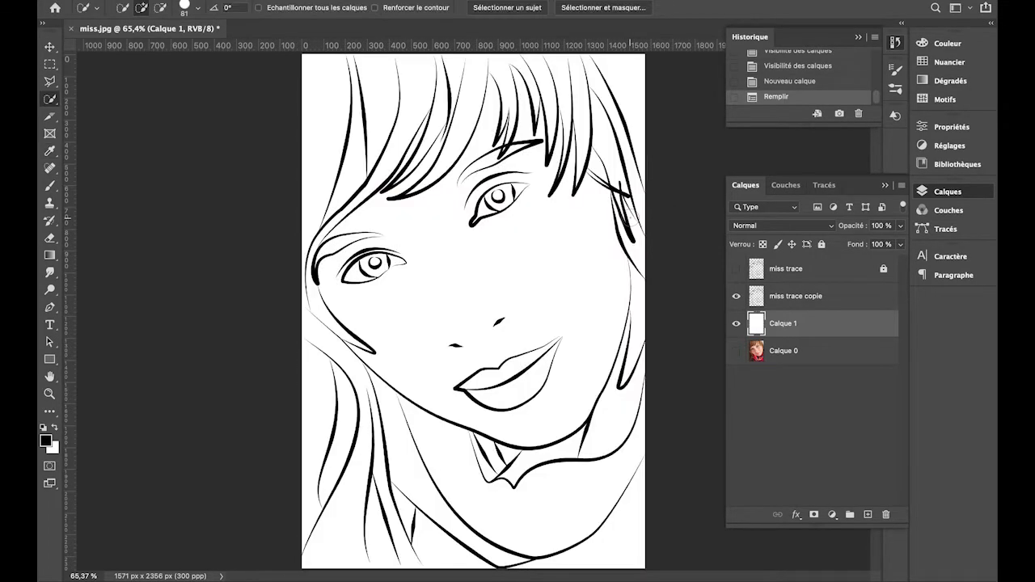
# Step: Check the trace copy by toggling its visibility, and merge the visible layers into the white Calque 1 layer
pyautogui.click(786, 298)
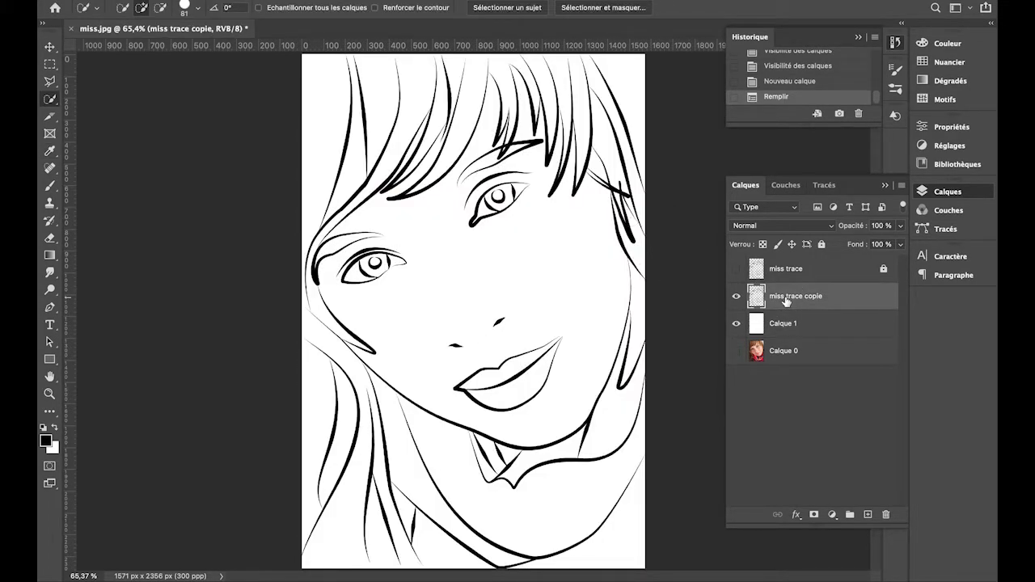
pyautogui.click(737, 297)
pyautogui.click(736, 297)
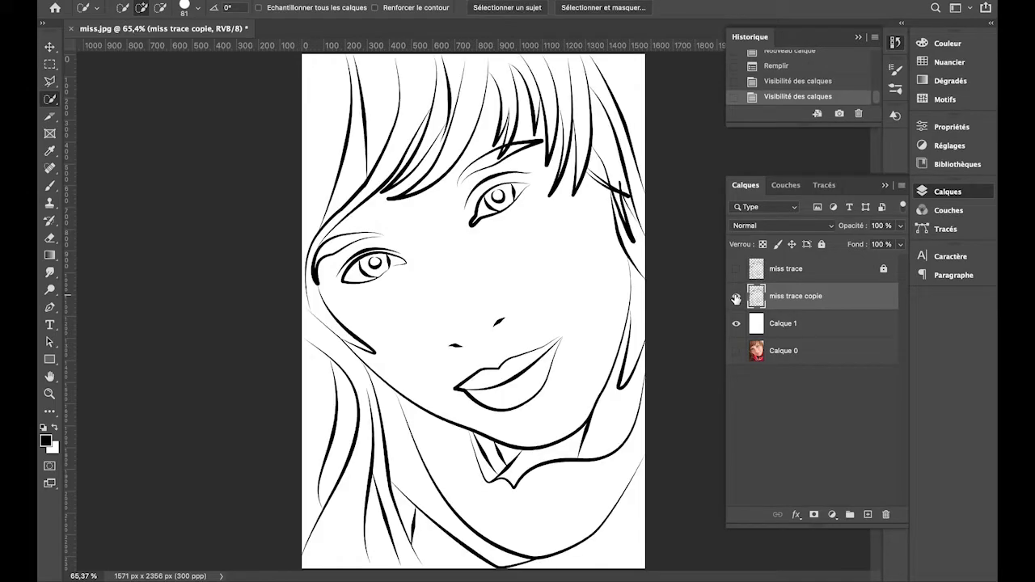
pyautogui.click(791, 324)
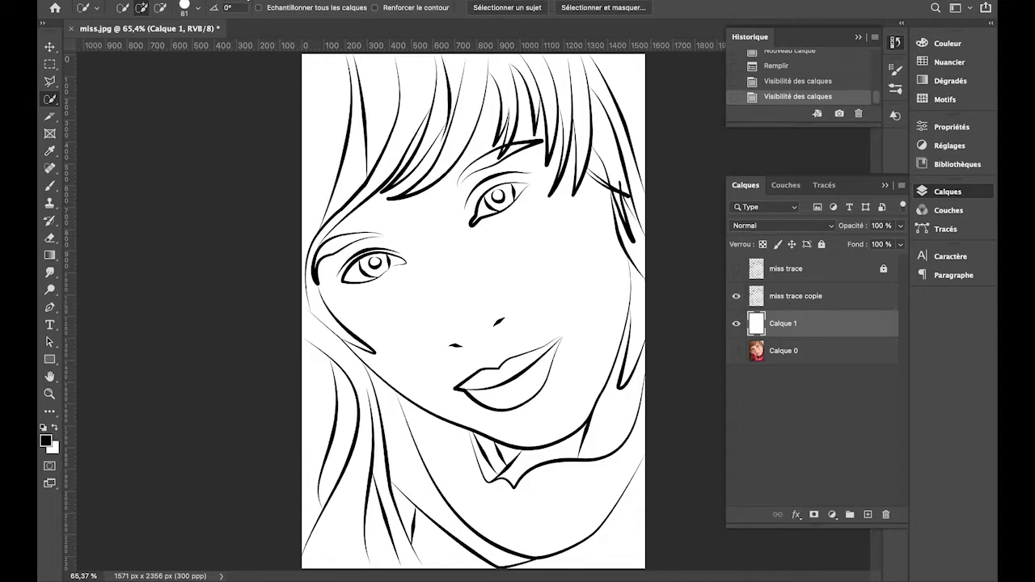
pyautogui.click(265, 1)
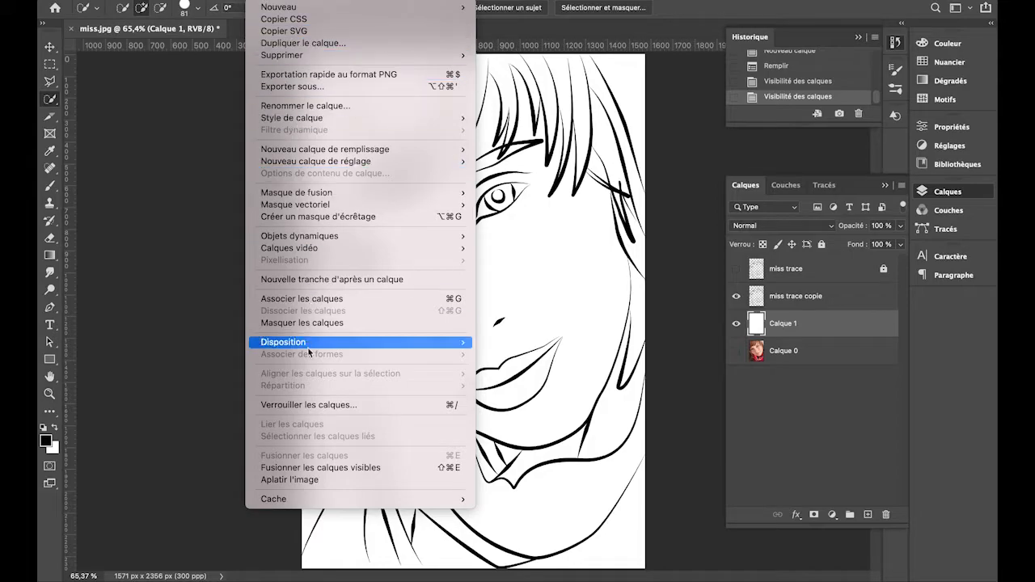
pyautogui.click(322, 469)
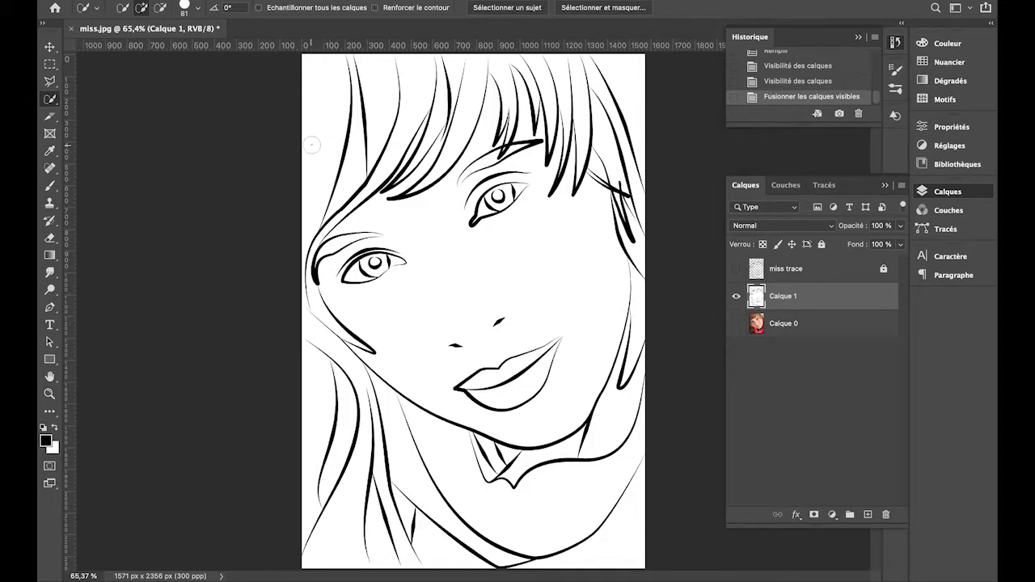
# Step: Select the connected white area around the line drawing using the Magic Wand with contiguous pixels enabled
pyautogui.rightClick(46, 99)
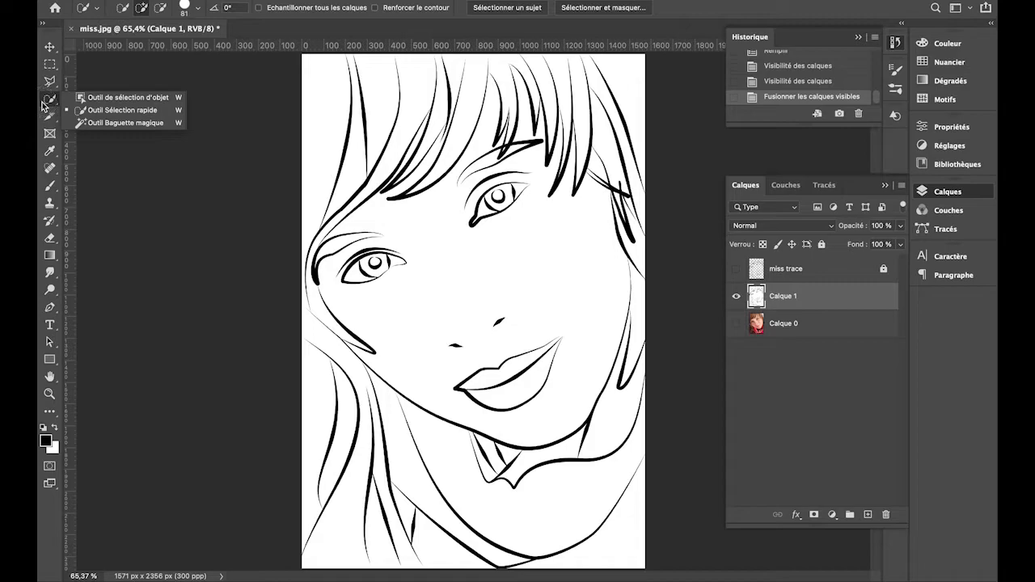
pyautogui.click(130, 124)
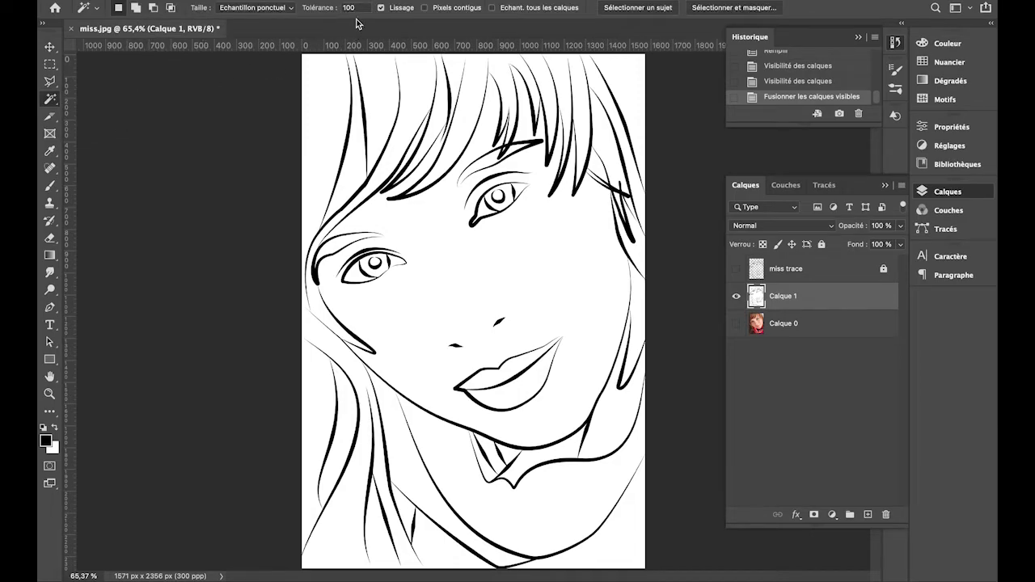
pyautogui.click(426, 8)
pyautogui.click(329, 95)
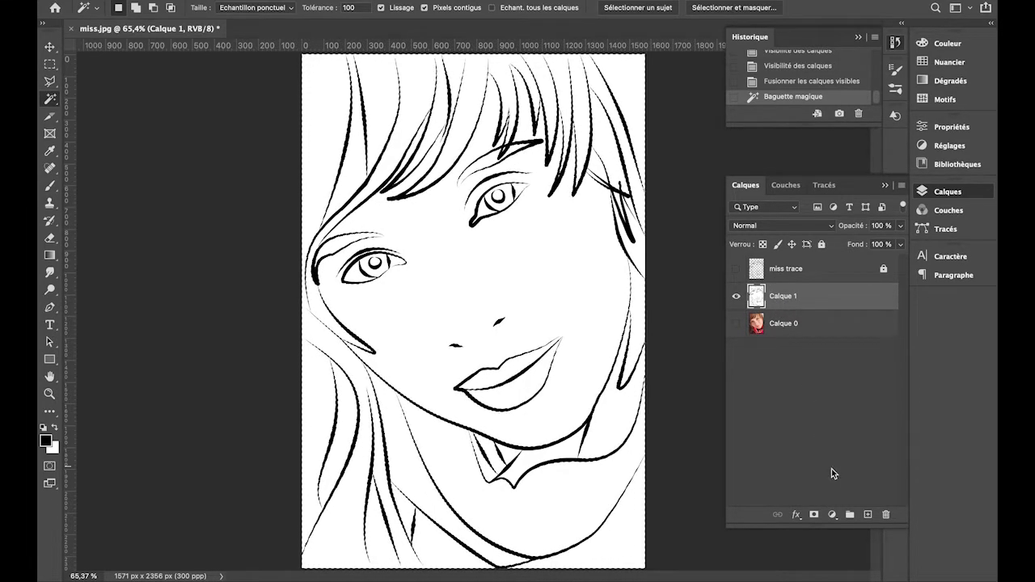
pyautogui.click(833, 515)
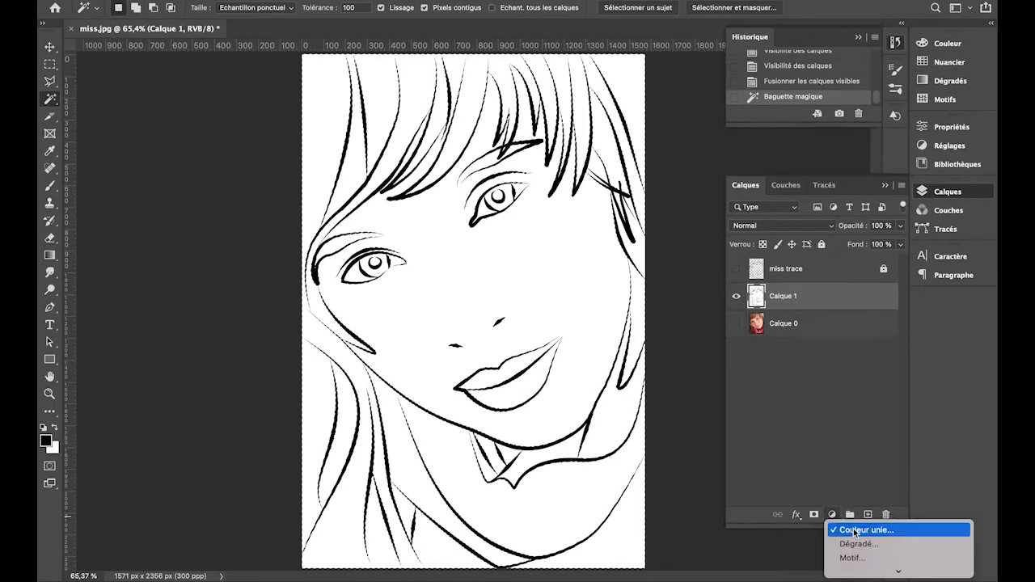
pyautogui.click(856, 530)
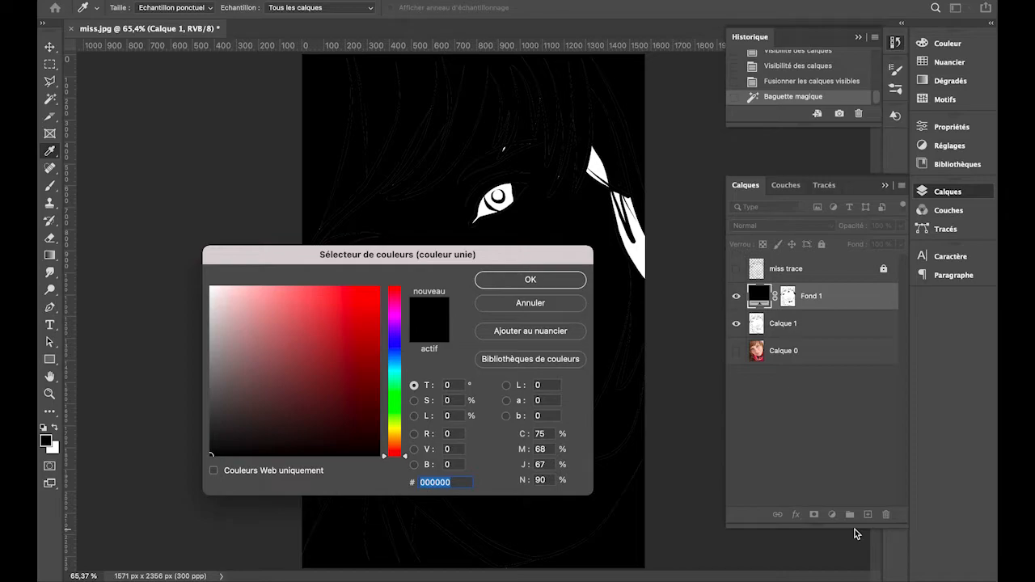
pyautogui.click(560, 304)
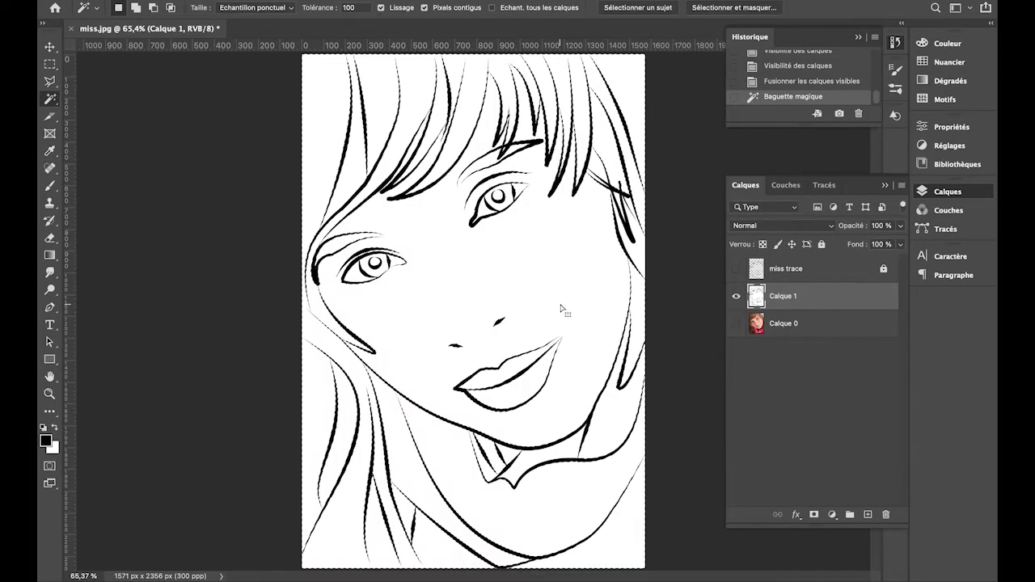
# Step: Replace the Magic Wand with the Quick Selection tool, clear the current selection and check the tool's brush settings
pyautogui.click(55, 100)
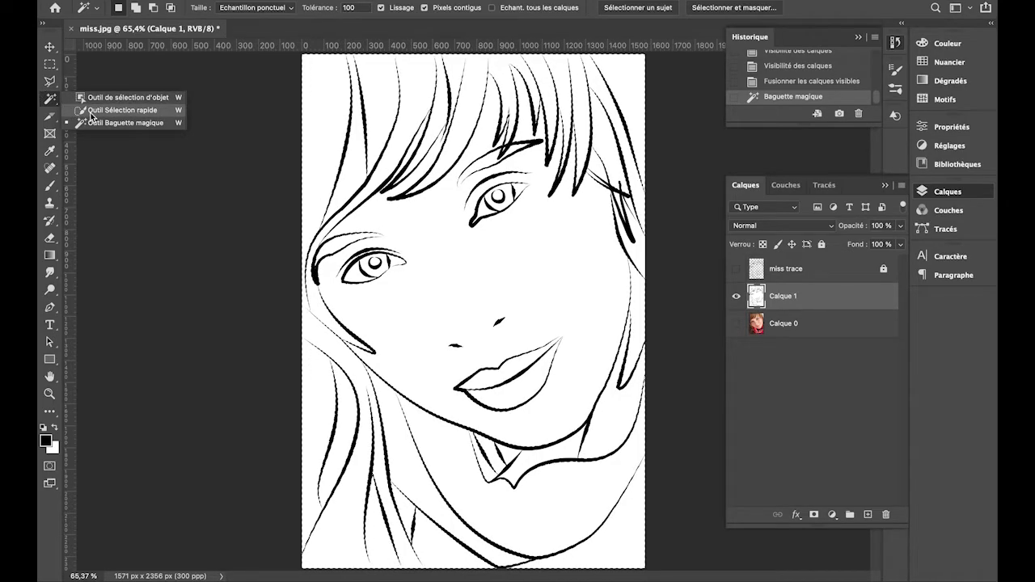
pyautogui.click(87, 110)
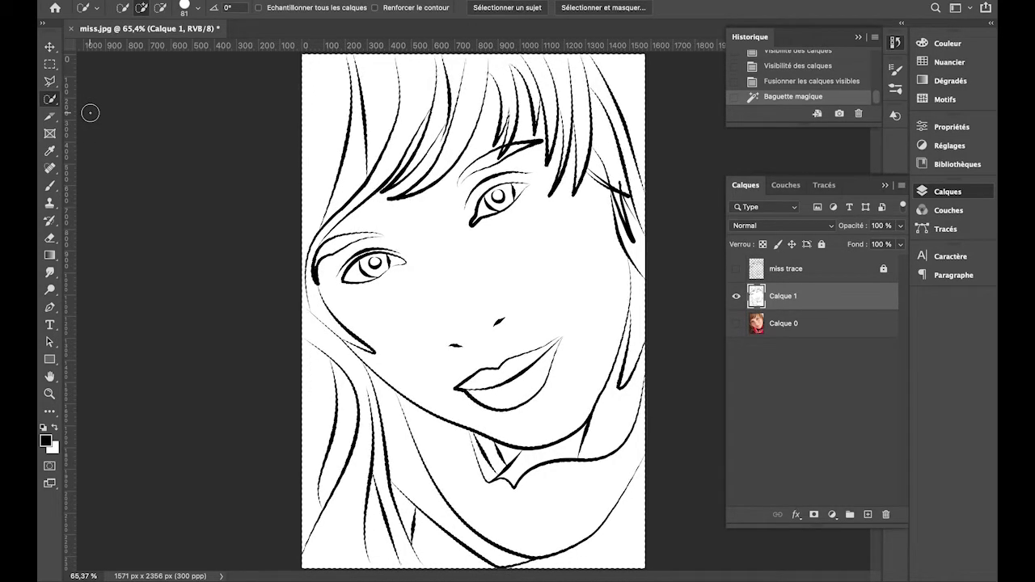
pyautogui.press('super+d')
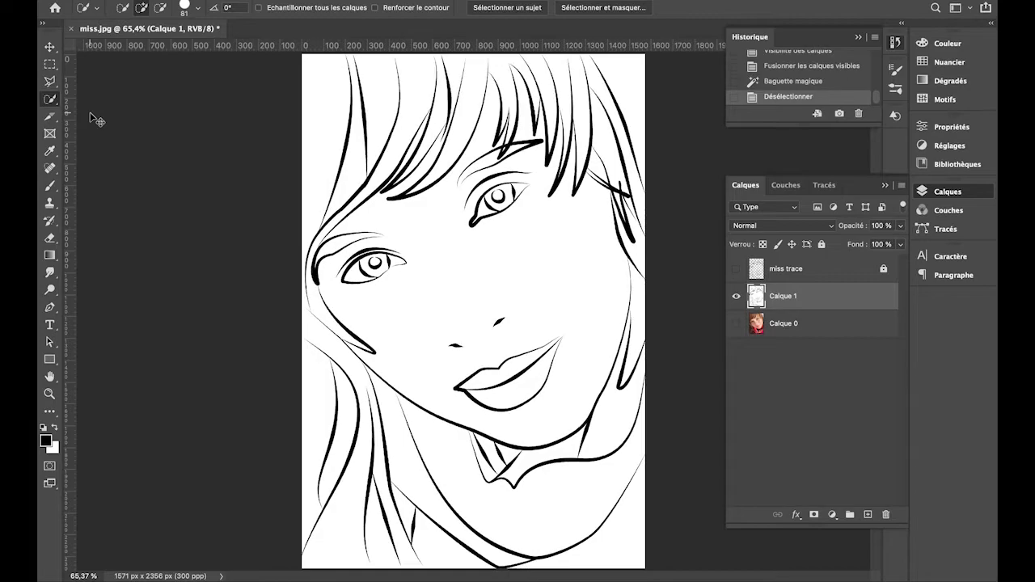
pyautogui.click(199, 8)
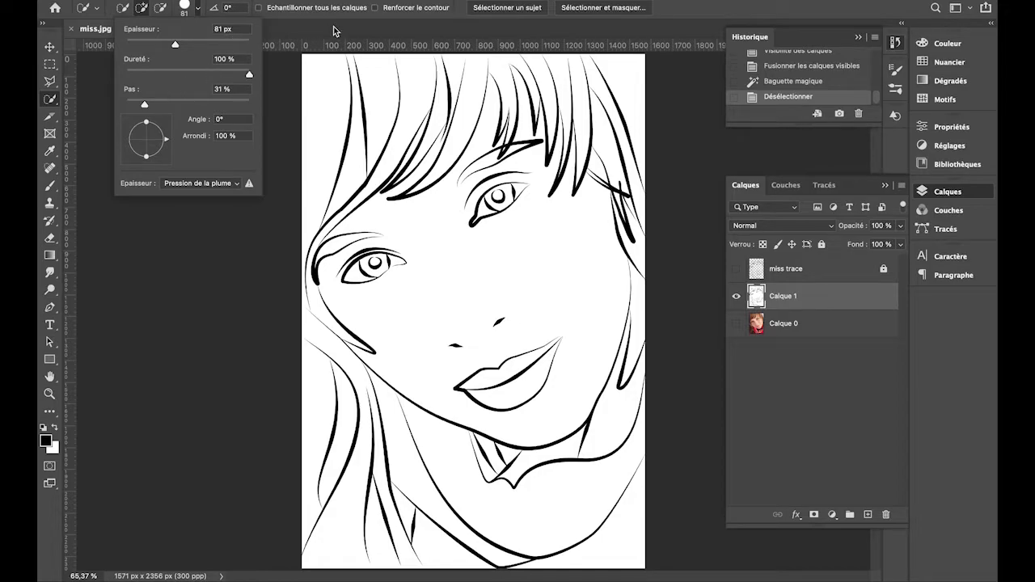
pyautogui.click(708, 4)
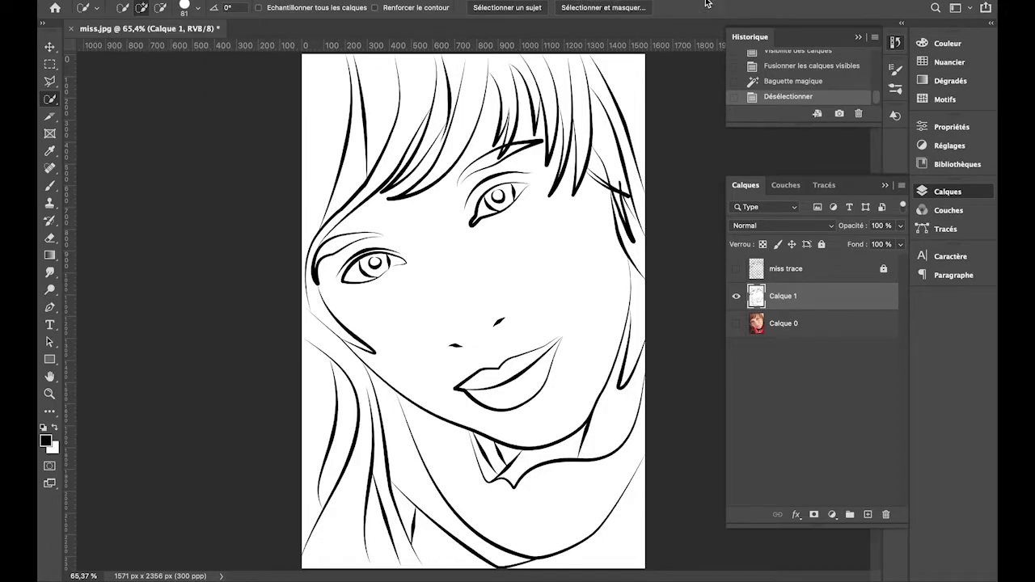
# Step: Select the hair areas on Calque 1 with Quick Selection, from the upper left strands through the fringe and side locks
pyautogui.click(320, 126)
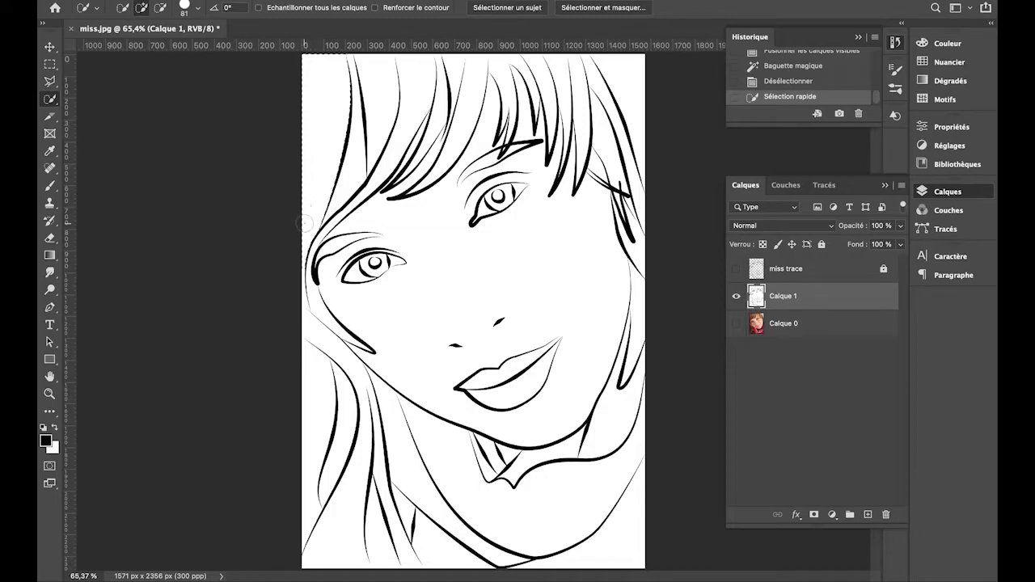
pyautogui.click(348, 180)
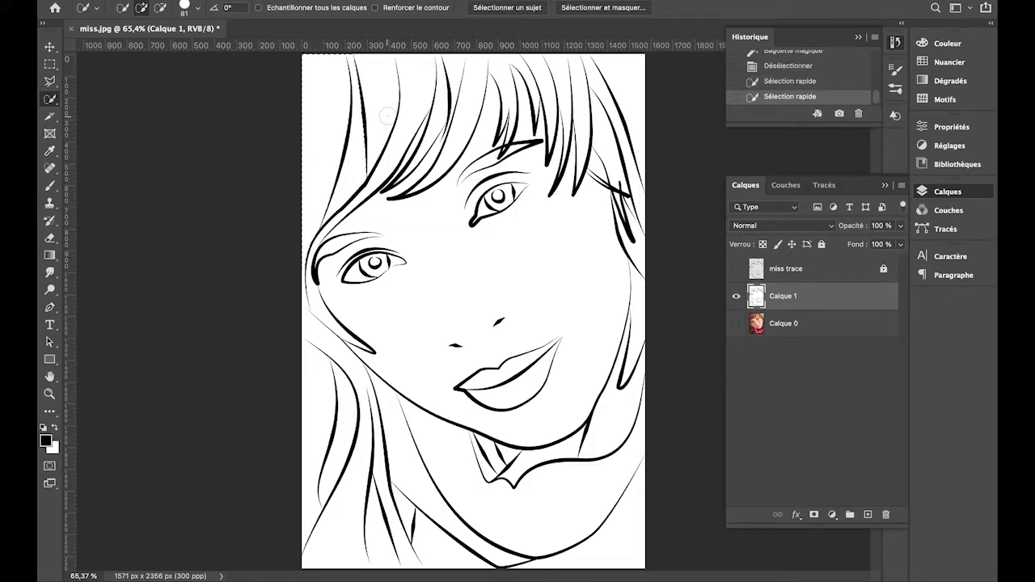
pyautogui.click(382, 103)
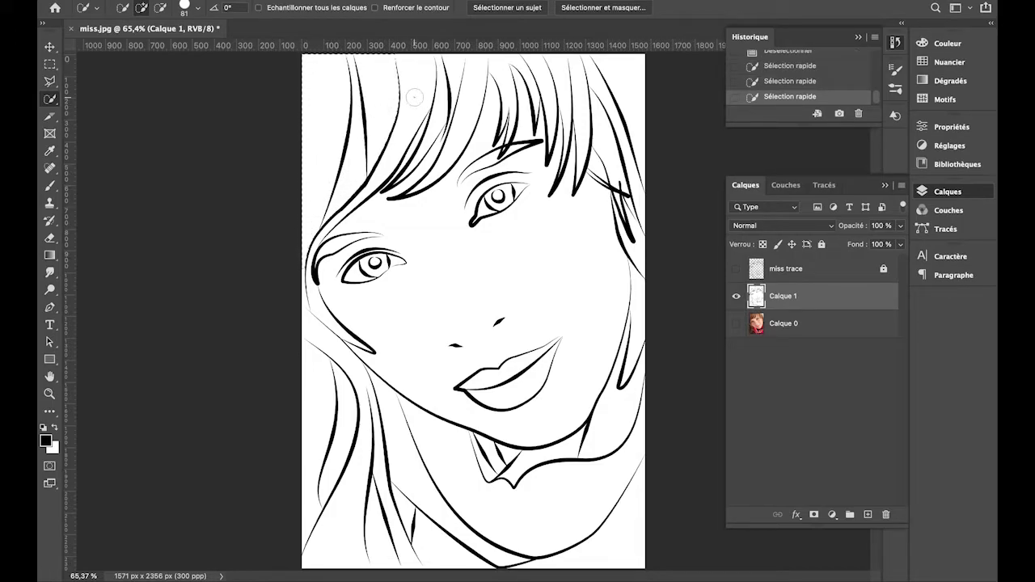
pyautogui.click(414, 97)
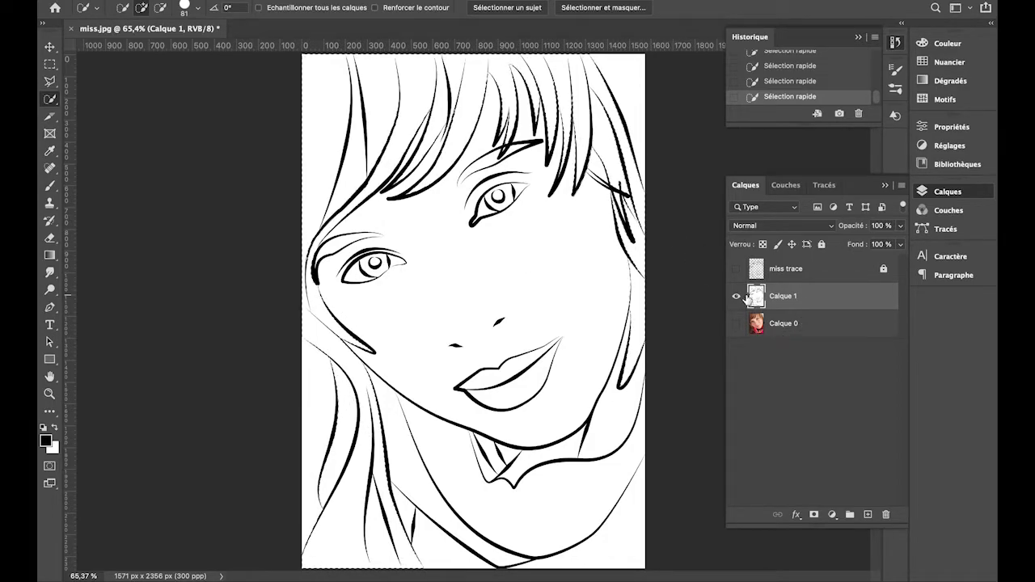
# Step: Create a solid colour fill layer from the hair selection in golden yellow #f7d208
pyautogui.click(833, 514)
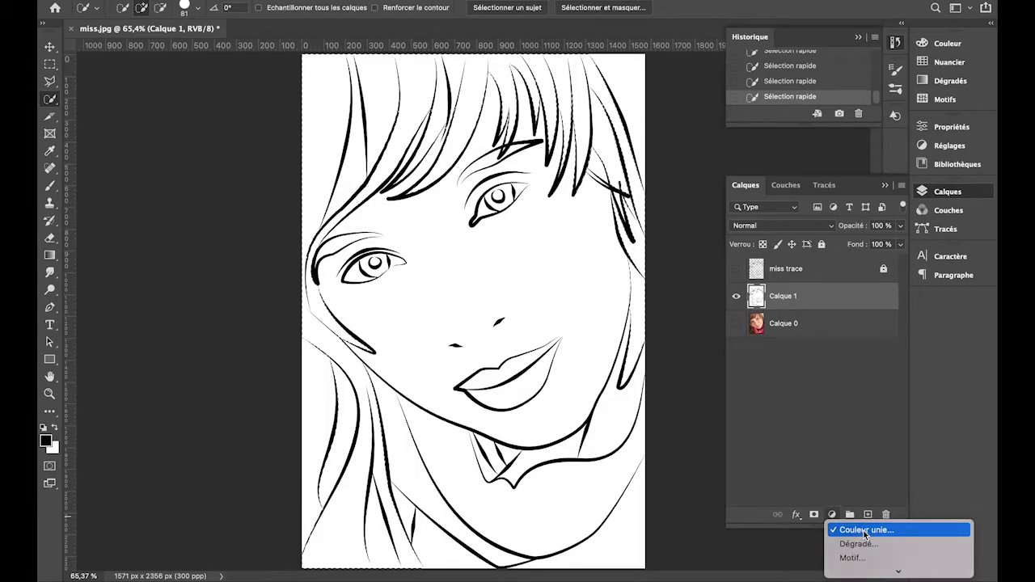
pyautogui.click(864, 531)
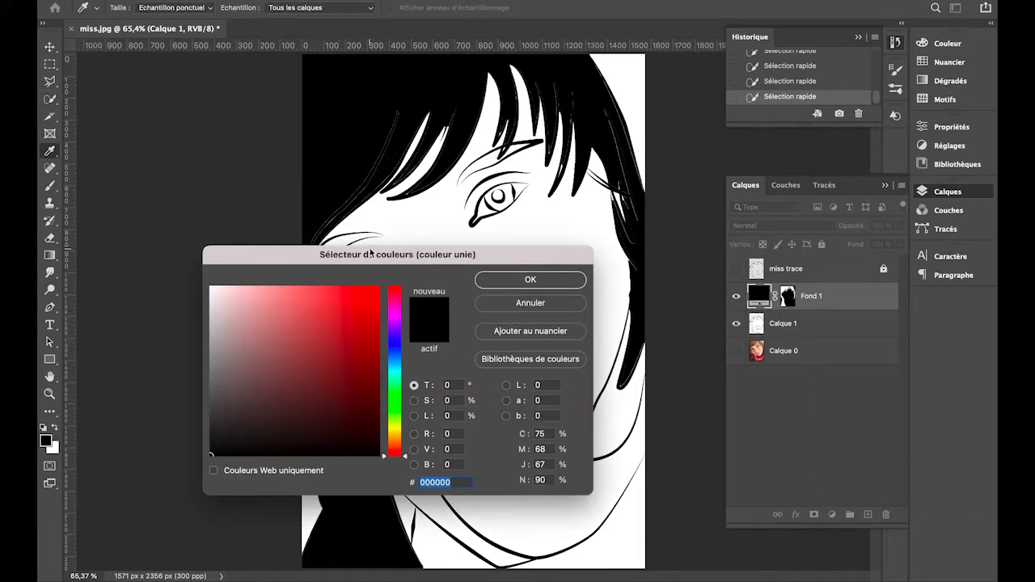
pyautogui.click(398, 424)
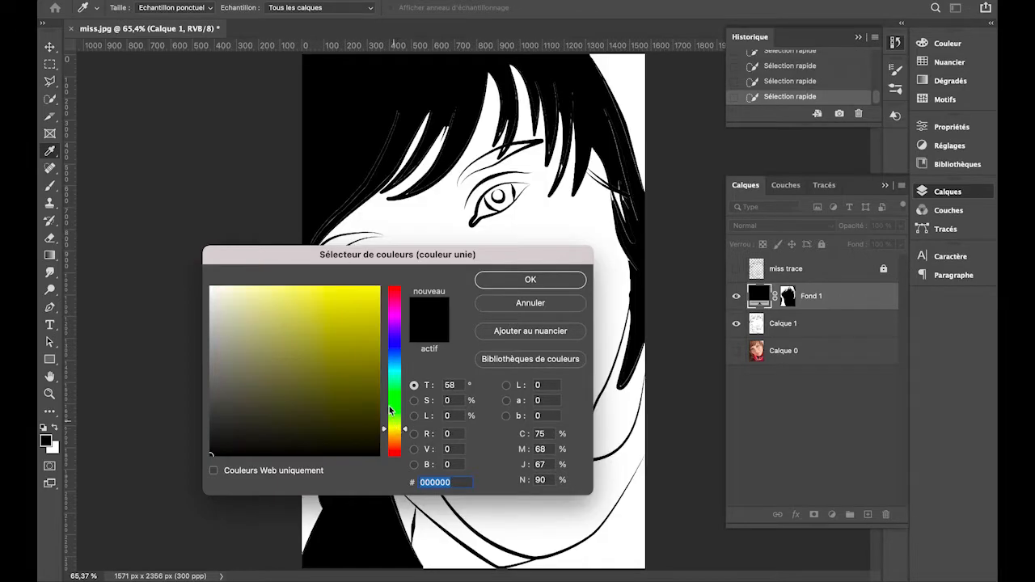
pyautogui.click(375, 291)
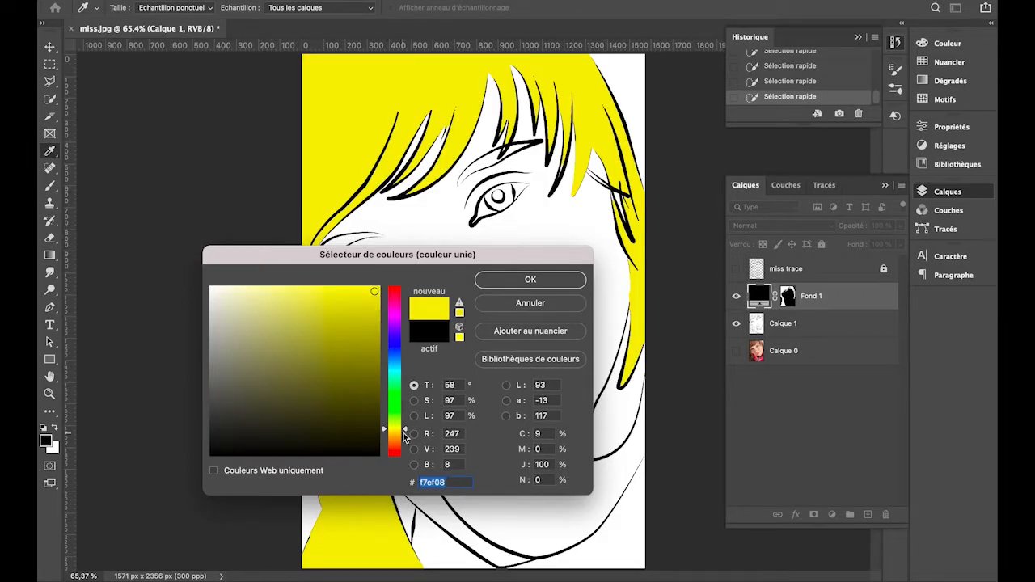
pyautogui.click(406, 434)
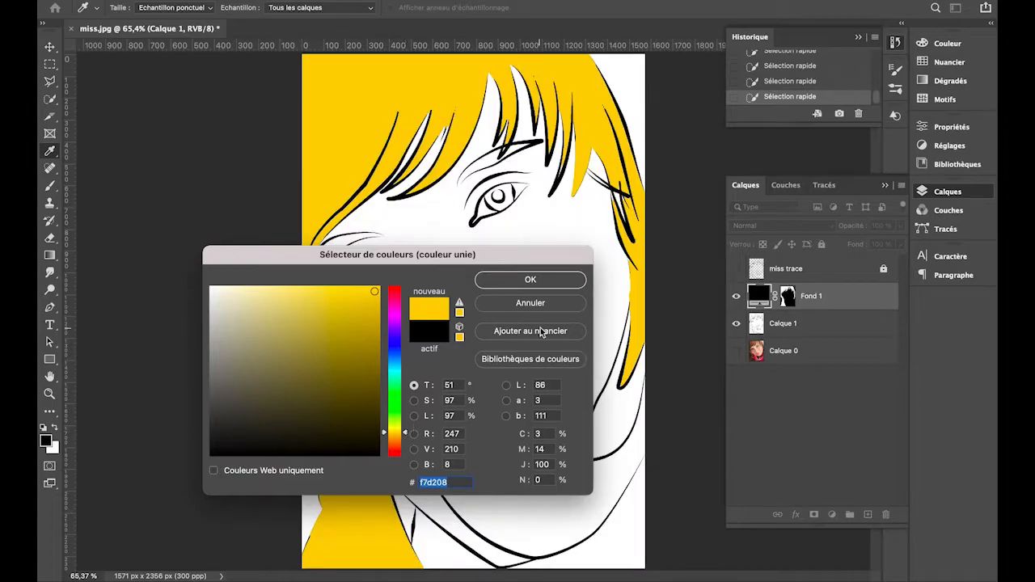
pyautogui.click(530, 280)
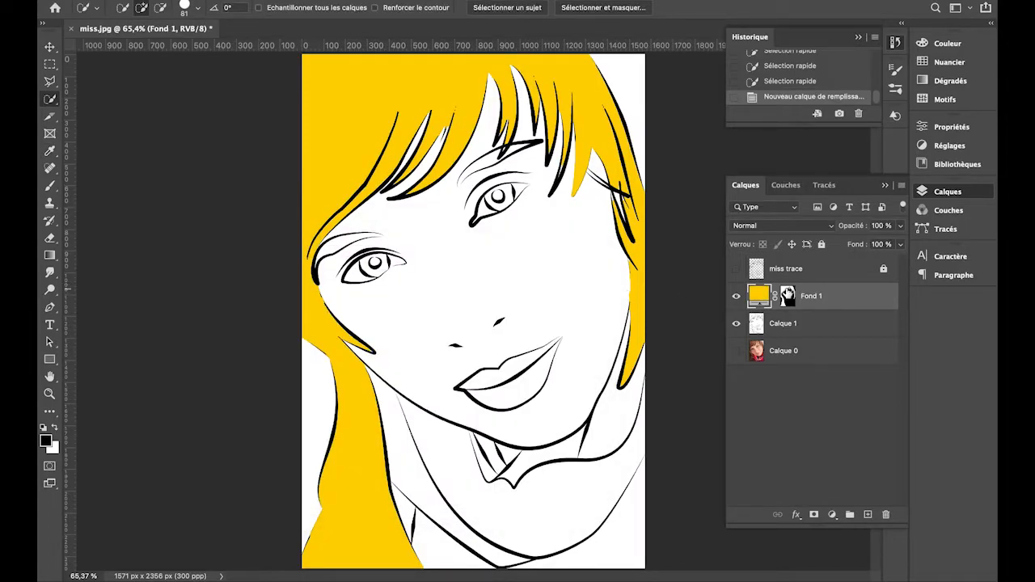
# Step: Rename the yellow fill layer CHEVEUX and keep it selected
pyautogui.doubleClick(810, 296)
pyautogui.write('CHEVEUX')
pyautogui.click(834, 322)
pyautogui.click(832, 297)
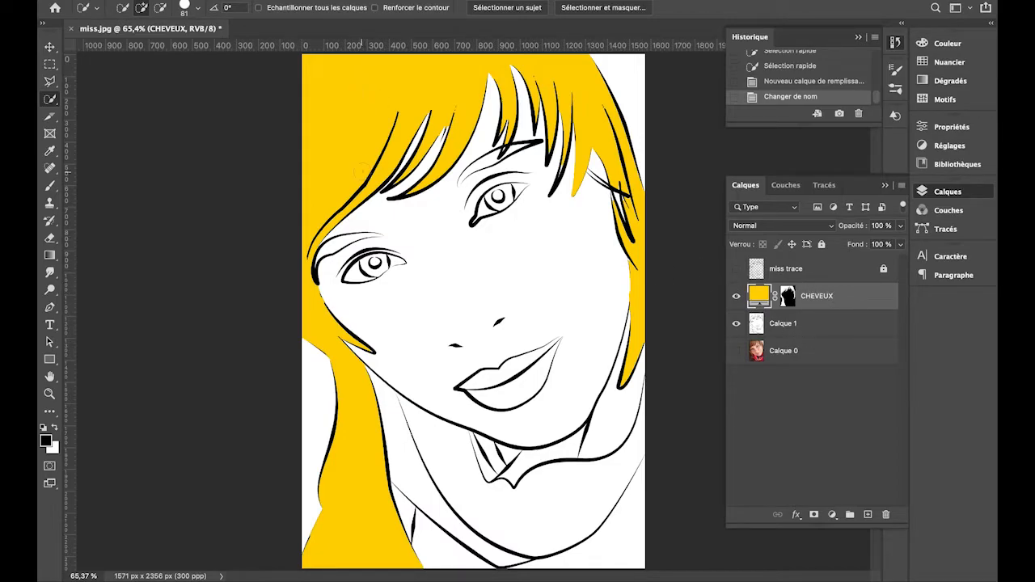
# Step: Show the miss trace line layer over the yellow hair and examine the eyebrows, eyes and mouth up close
pyautogui.click(736, 270)
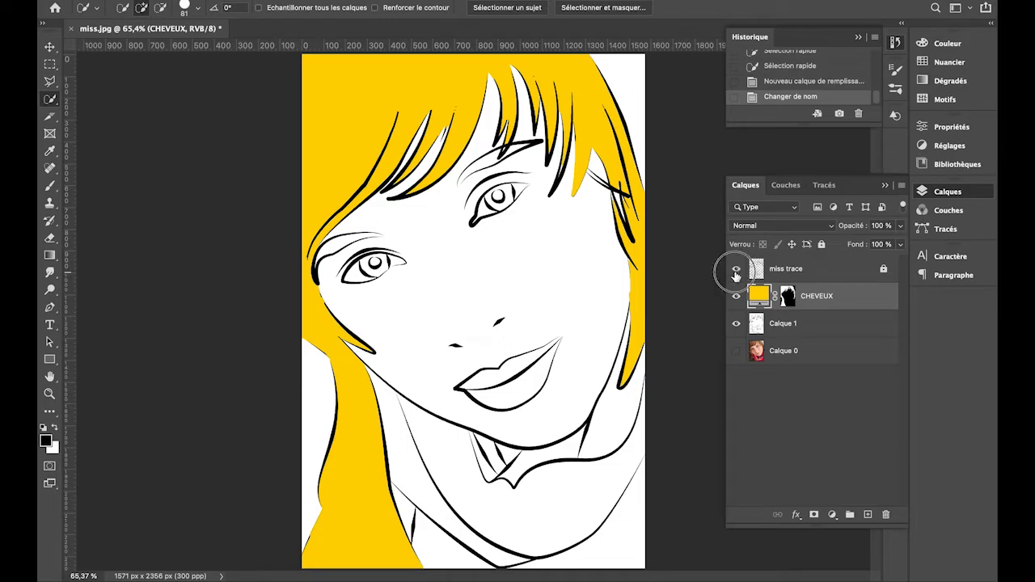
pyautogui.click(736, 272)
pyautogui.click(736, 271)
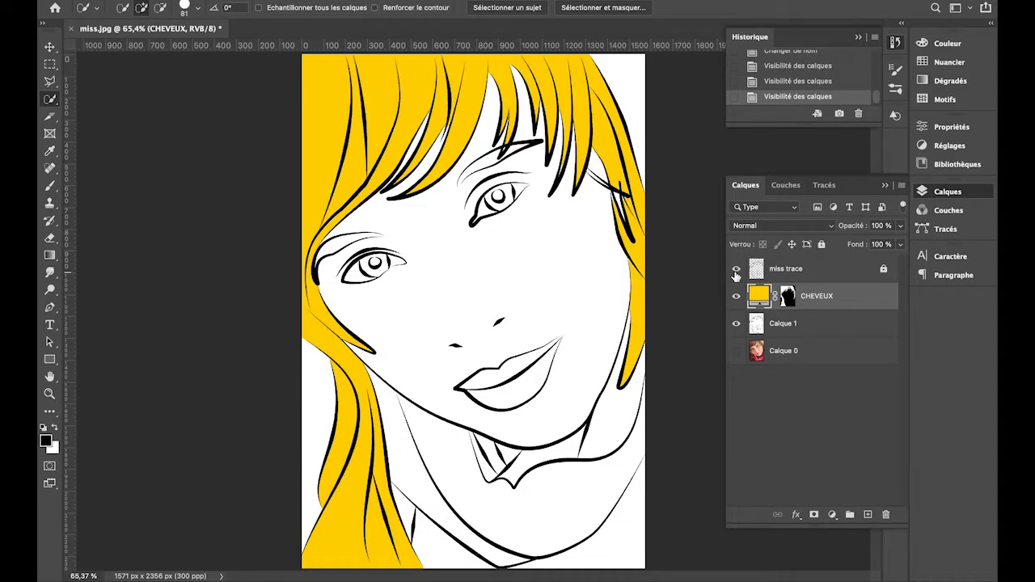
pyautogui.click(786, 275)
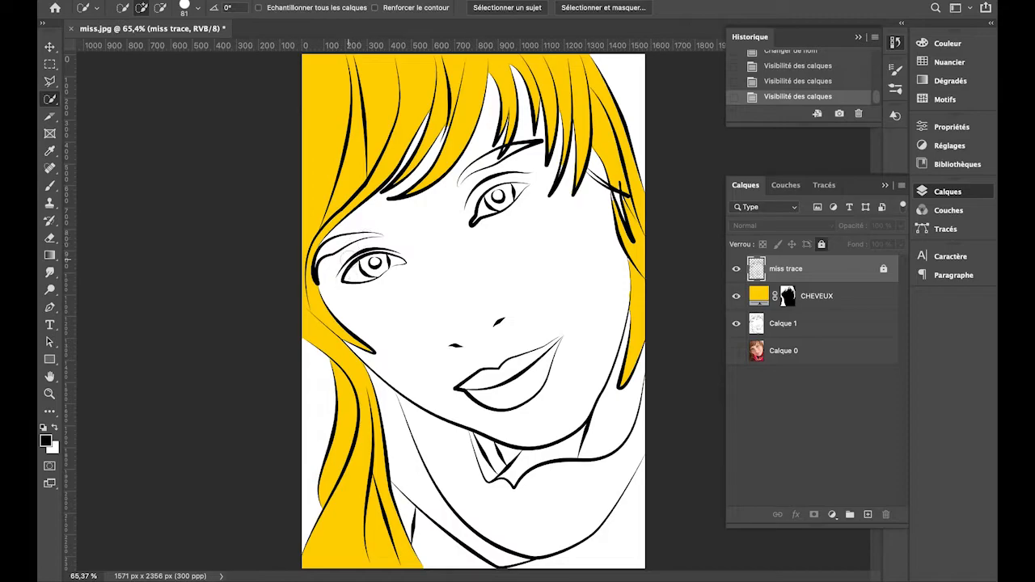
pyautogui.scroll(8, 350, 261)
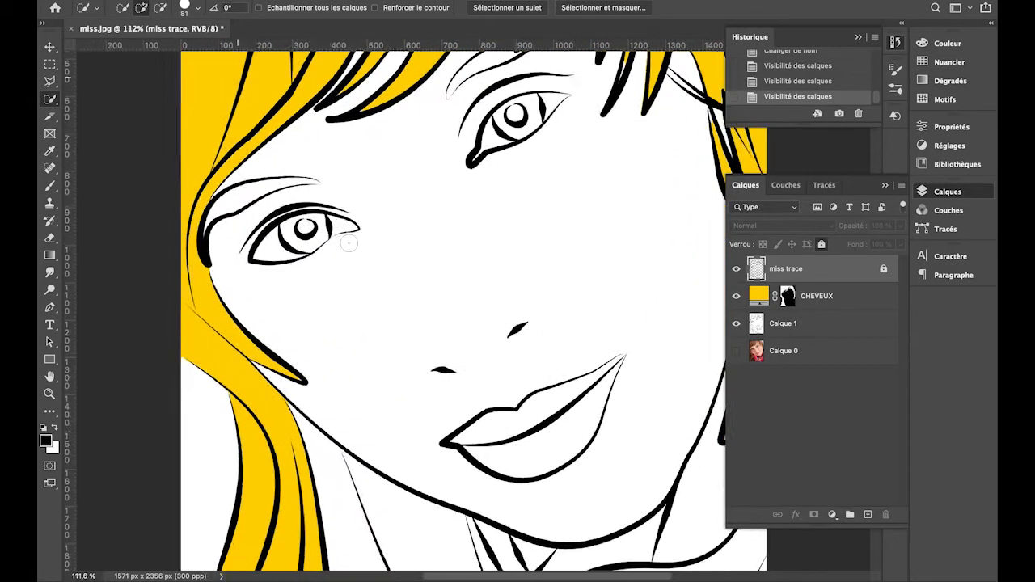
pyautogui.scroll(-5, 301, 179)
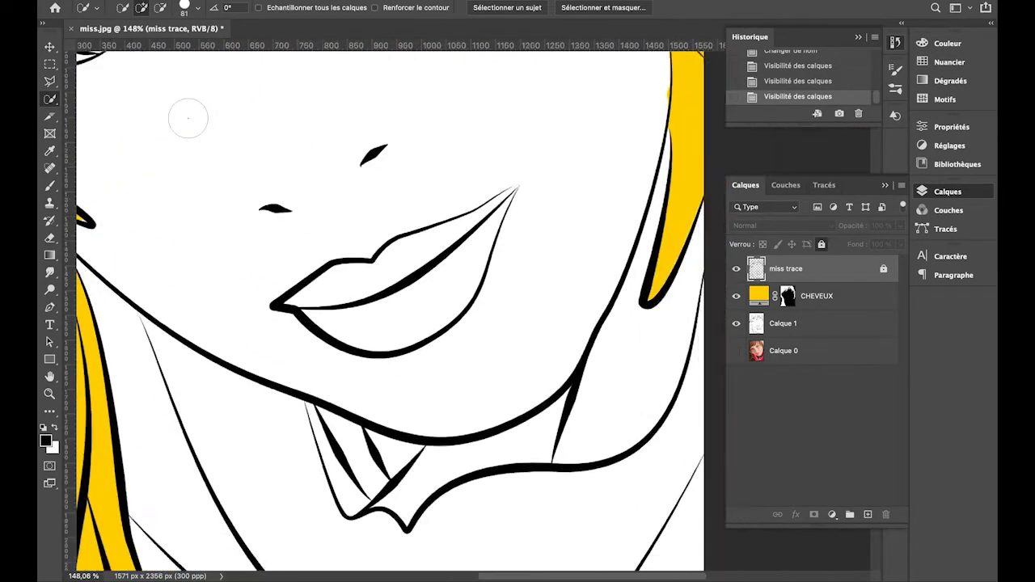
pyautogui.scroll(5, 189, 118)
pyautogui.hscroll(-5, 190, 118)
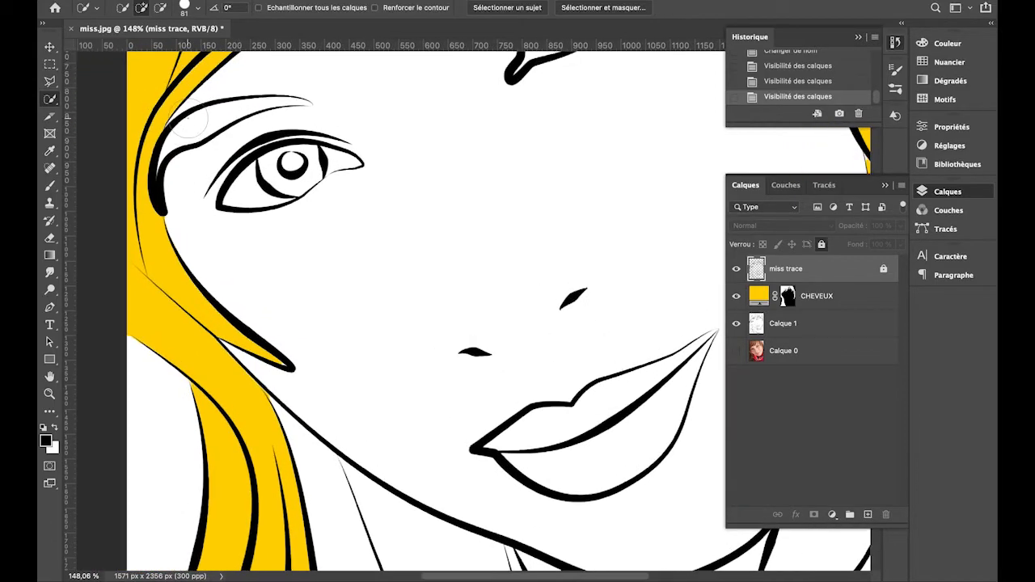
# Step: Hide the miss trace and CHEVEUX layers and make Calque 1 the active layer
pyautogui.click(737, 270)
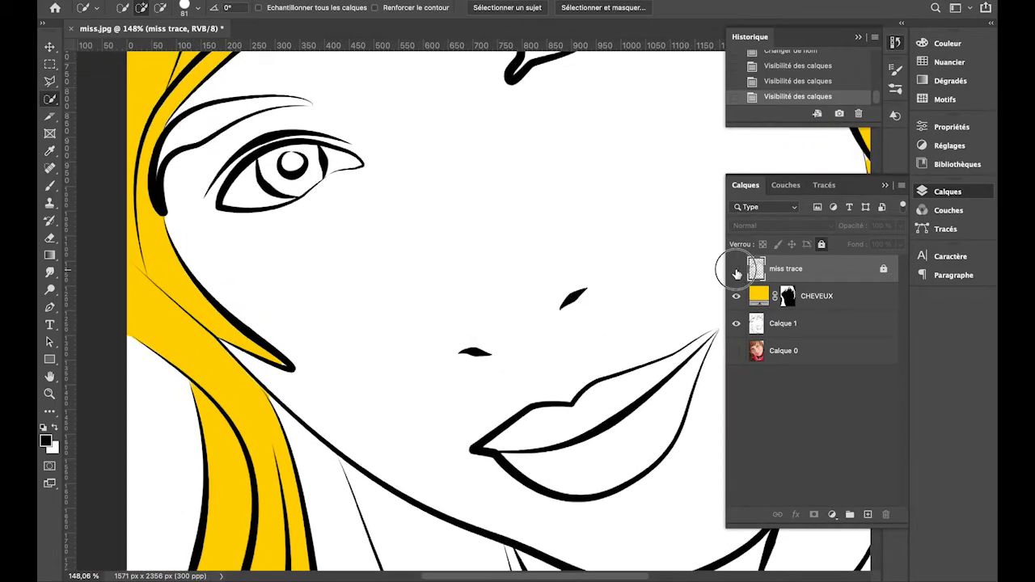
pyautogui.click(754, 325)
pyautogui.click(736, 296)
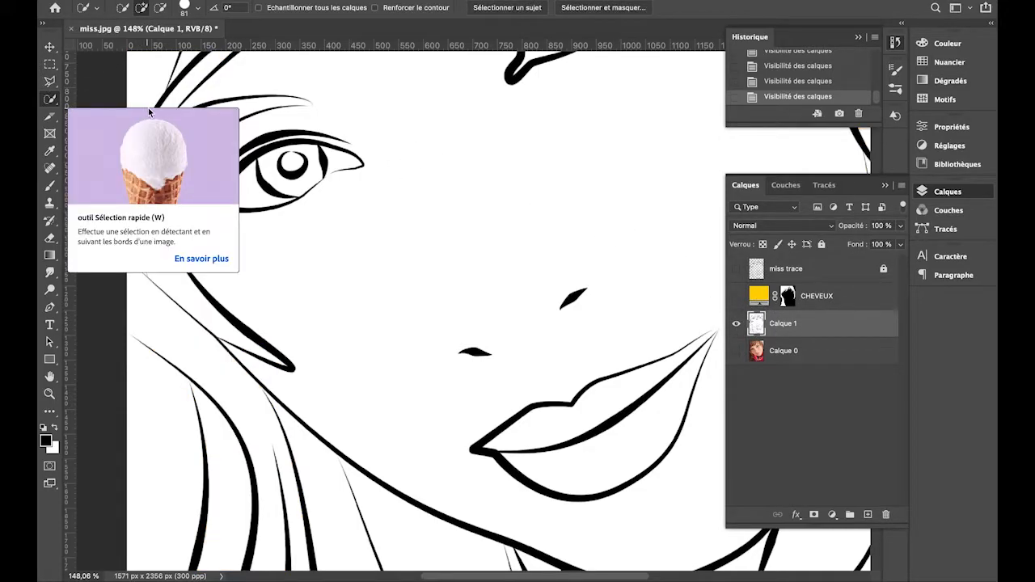
# Step: Try to select the left eyebrow's interior with Quick Selection and subtract the excess area above it
pyautogui.click(214, 116)
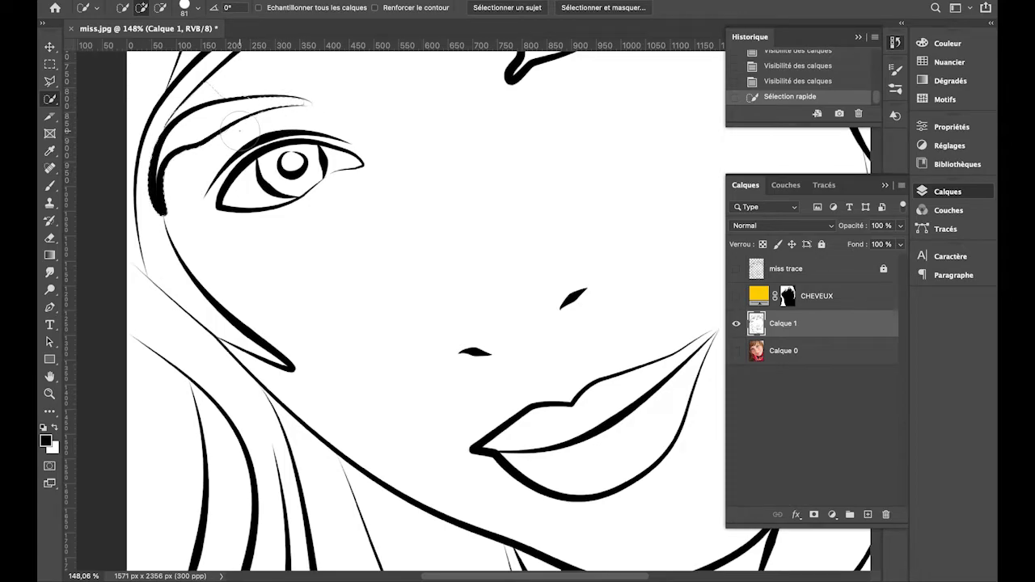
pyautogui.press('alt')
pyautogui.keyDown('alt'); pyautogui.click(205, 87); pyautogui.keyUp('alt')
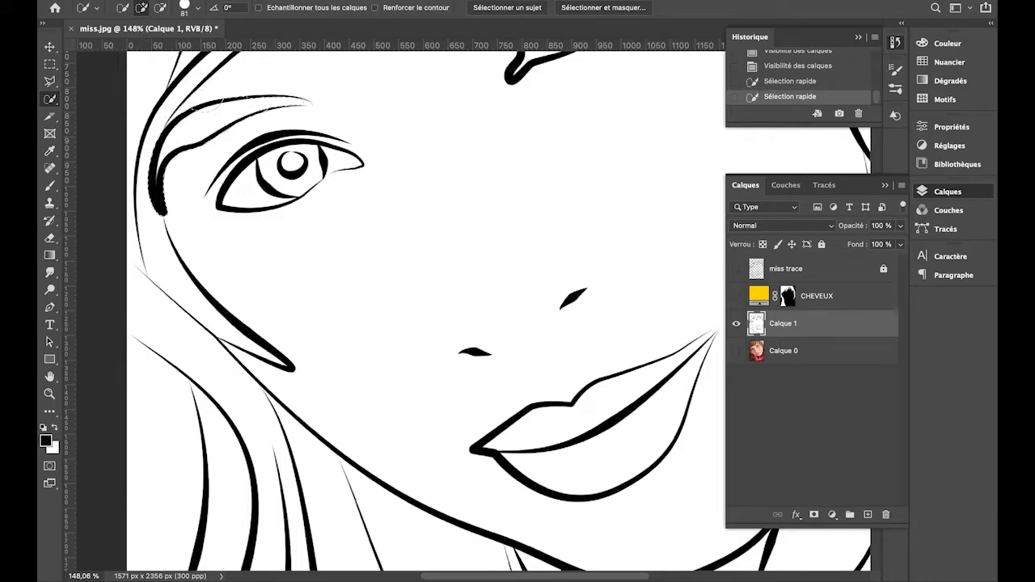
# Step: Reduce the Quick Selection brush to 32 px, clear the faulty selection and select the left eyebrow's interior afresh
pyautogui.click(197, 8)
pyautogui.moveTo(160, 42); pyautogui.dragTo(145, 43)
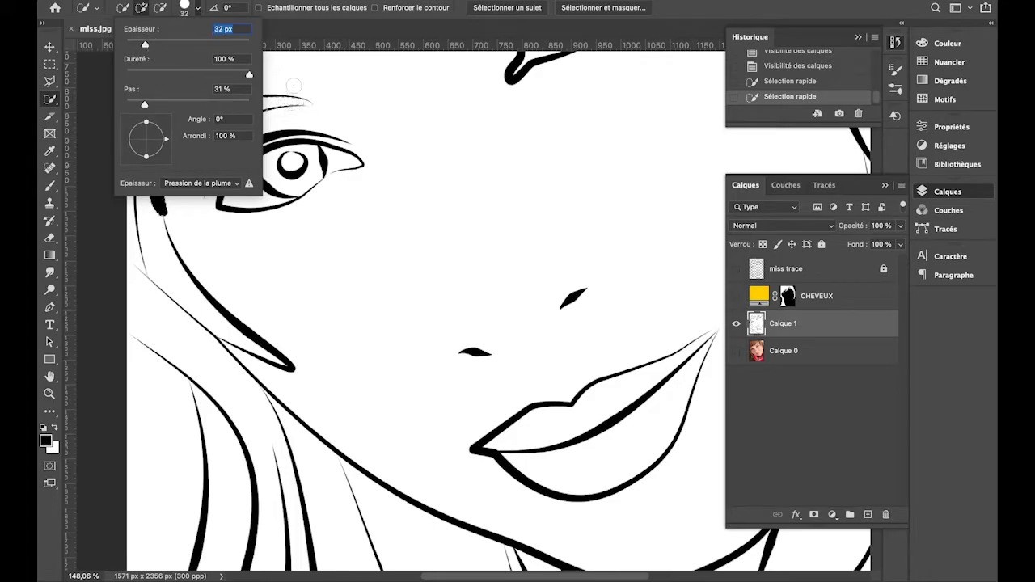
pyautogui.press('Return')
pyautogui.click(240, 106)
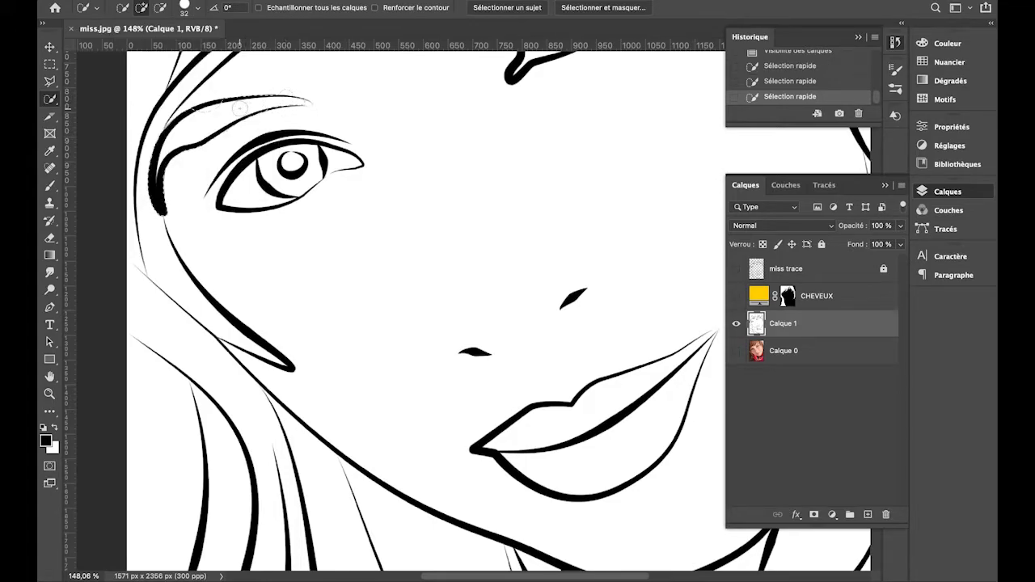
pyautogui.press('super+d')
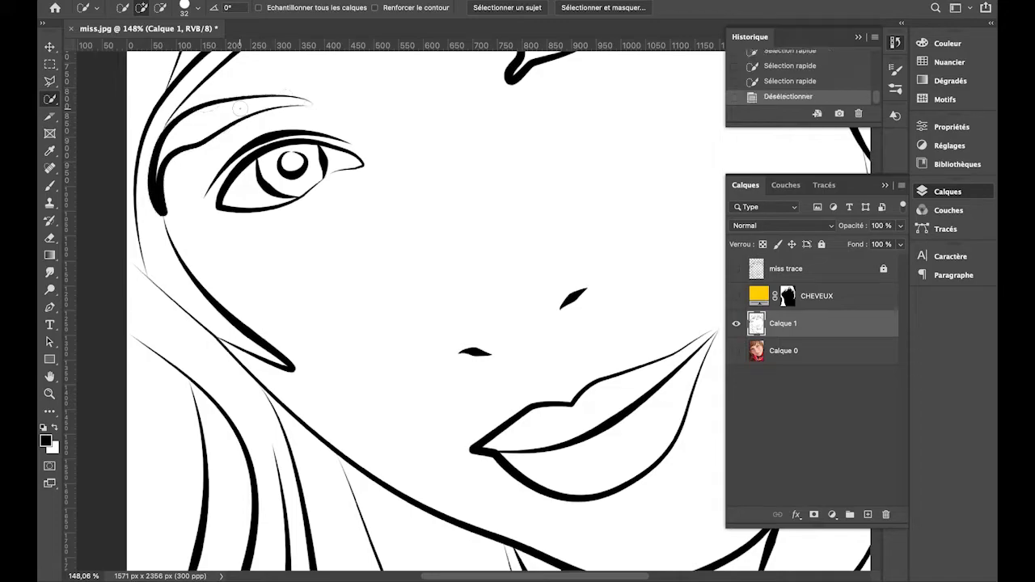
pyautogui.click(209, 118)
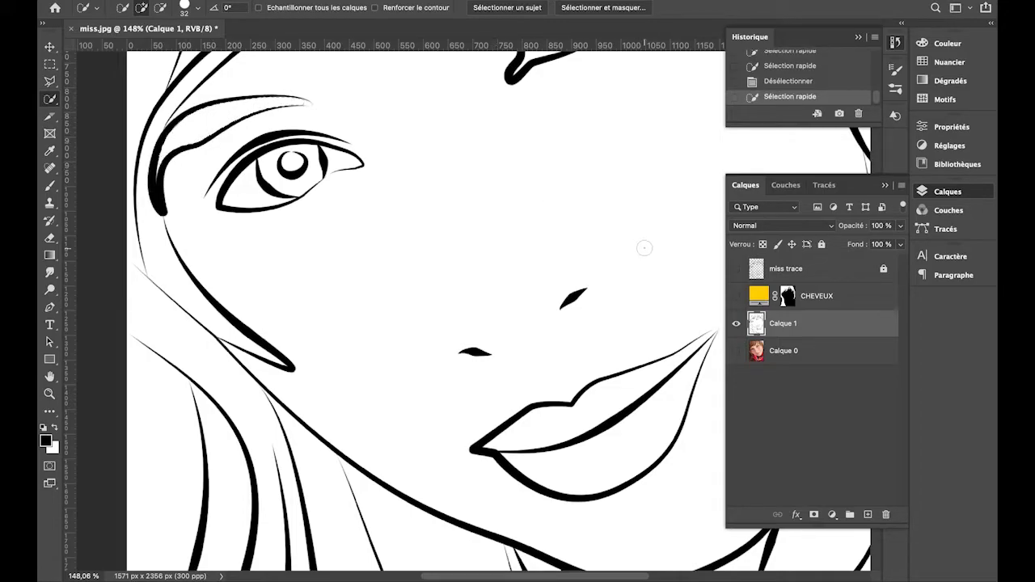
# Step: Show the CHEVEUX layer, fill the eyebrow selection on its mask with white in Normal mode at 100% opacity, and deselect
pyautogui.click(789, 295)
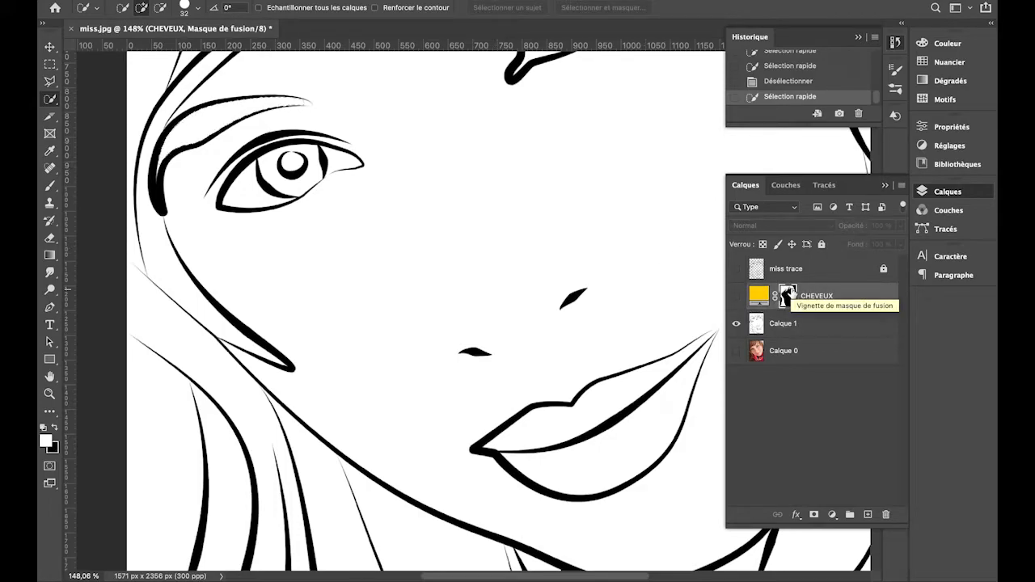
pyautogui.click(736, 296)
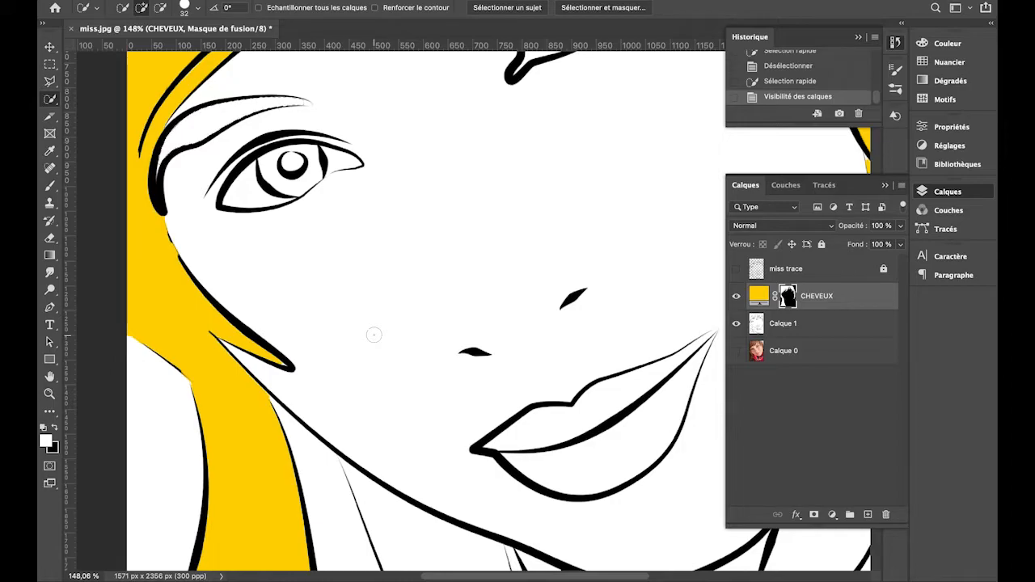
pyautogui.hotkey('shift', 'BackSpace')
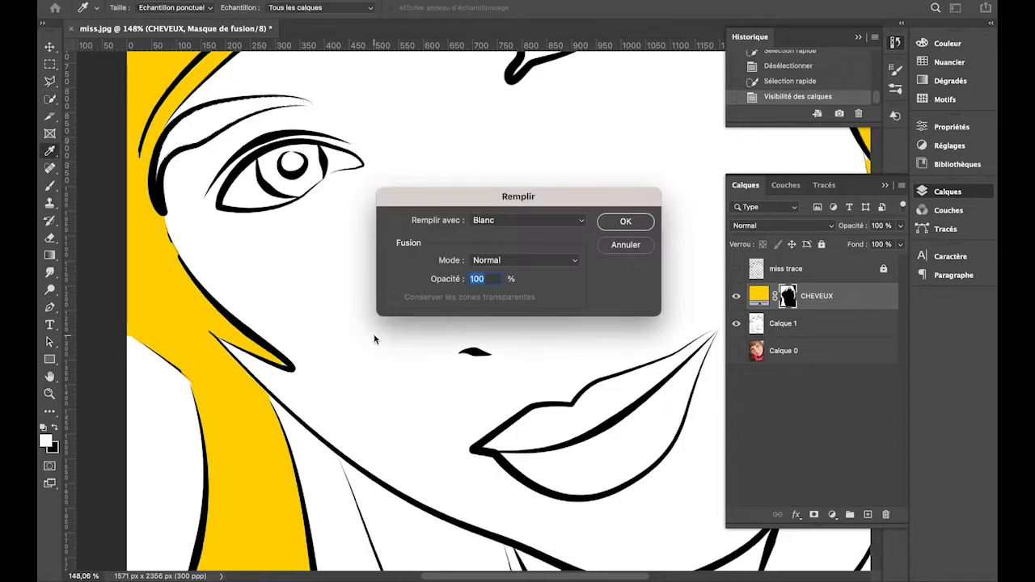
pyautogui.click(623, 222)
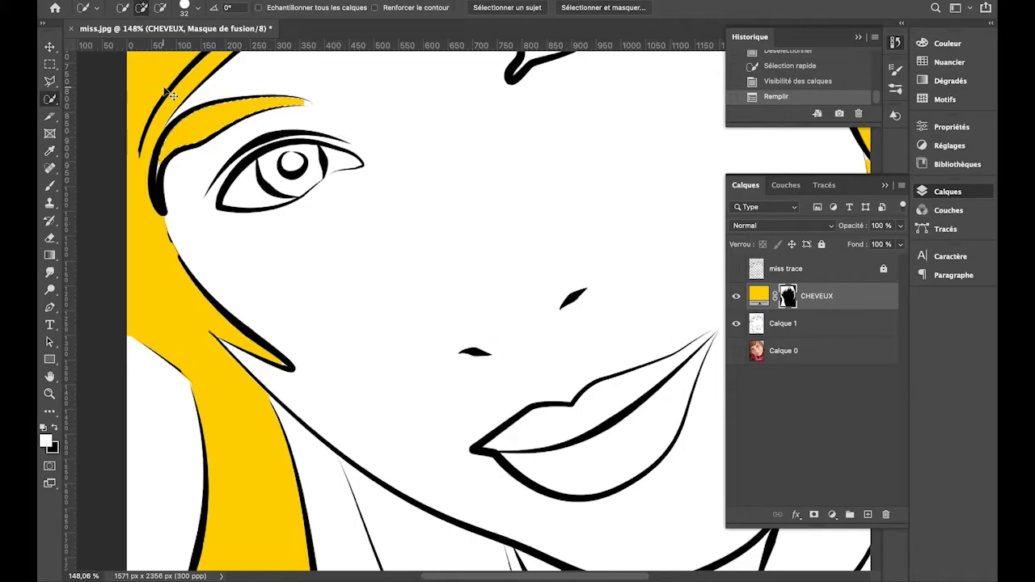
pyautogui.hotkey('ctrl', 'd')
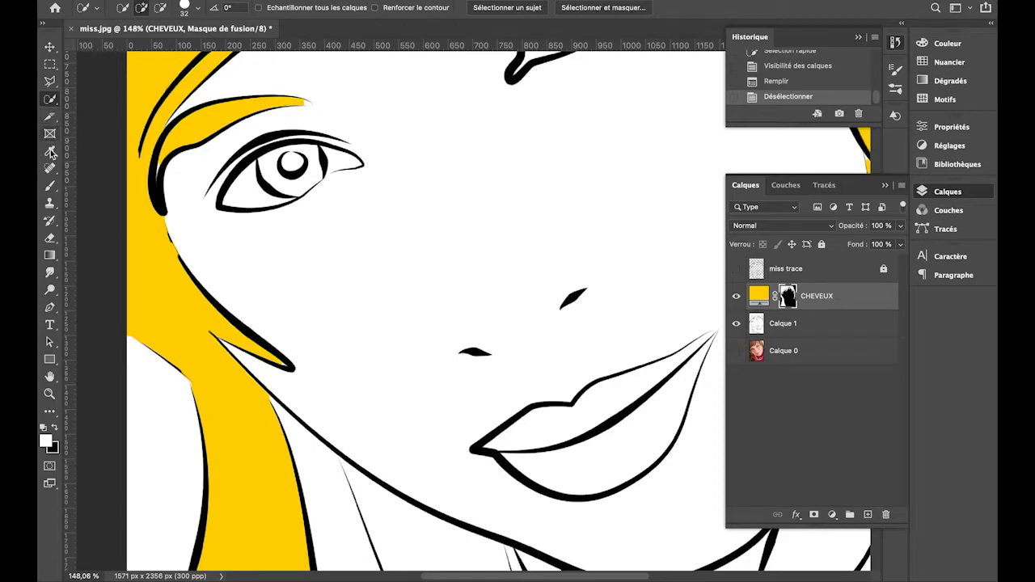
# Step: Show the miss trace layer and paint white on the CHEVEUX mask with a 20 px Brush at the left eyebrow's outer end
pyautogui.click(57, 188)
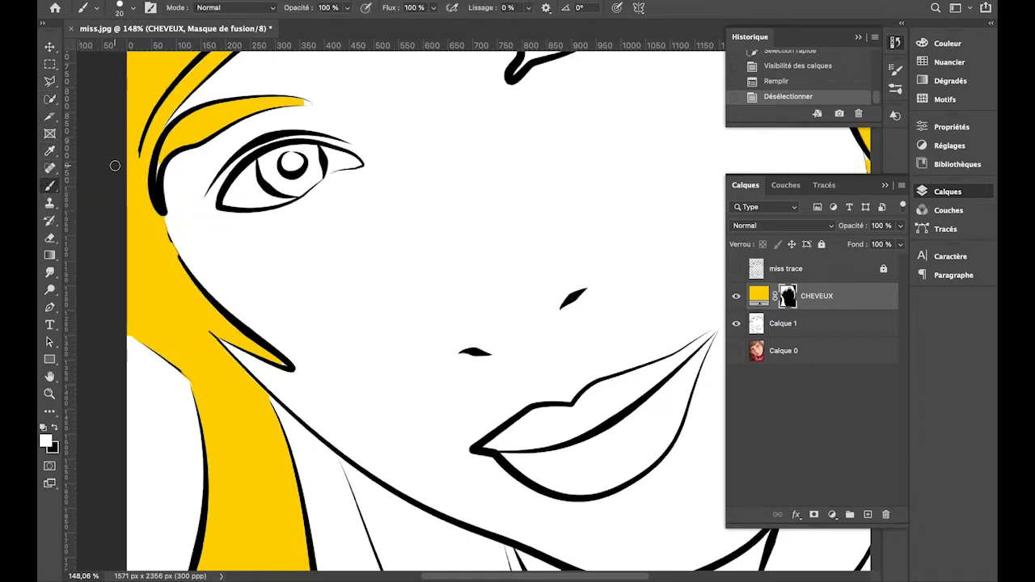
pyautogui.click(161, 162)
pyautogui.moveTo(161, 161); pyautogui.dragTo(158, 177)
pyautogui.hotkey('ctrl', 'z')
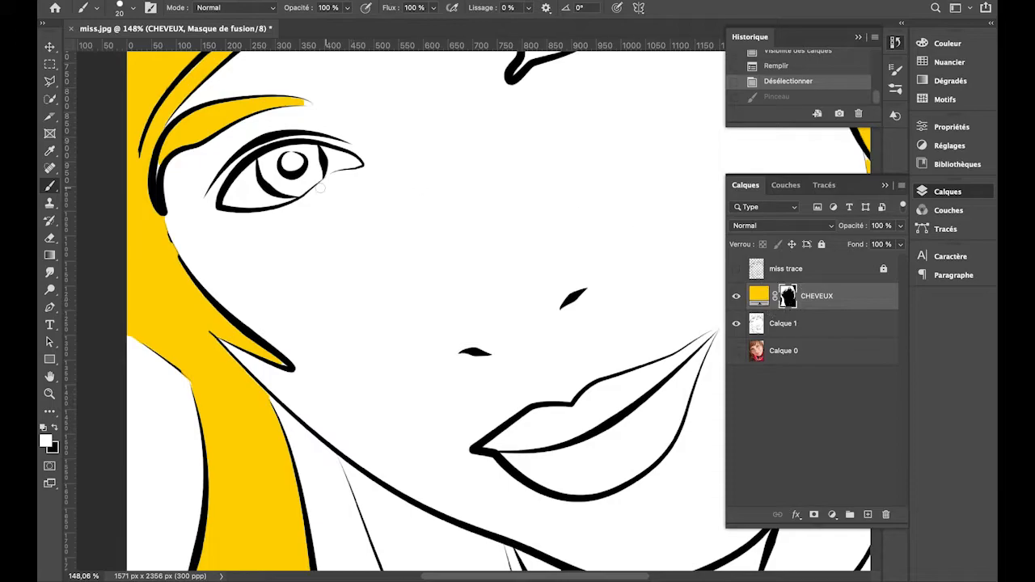
pyautogui.click(736, 269)
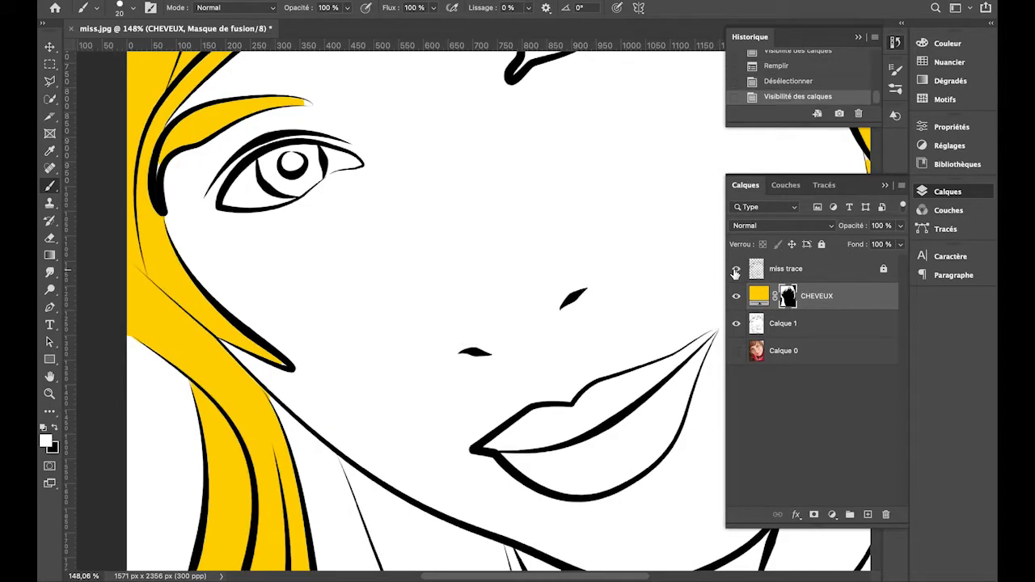
pyautogui.click(159, 173)
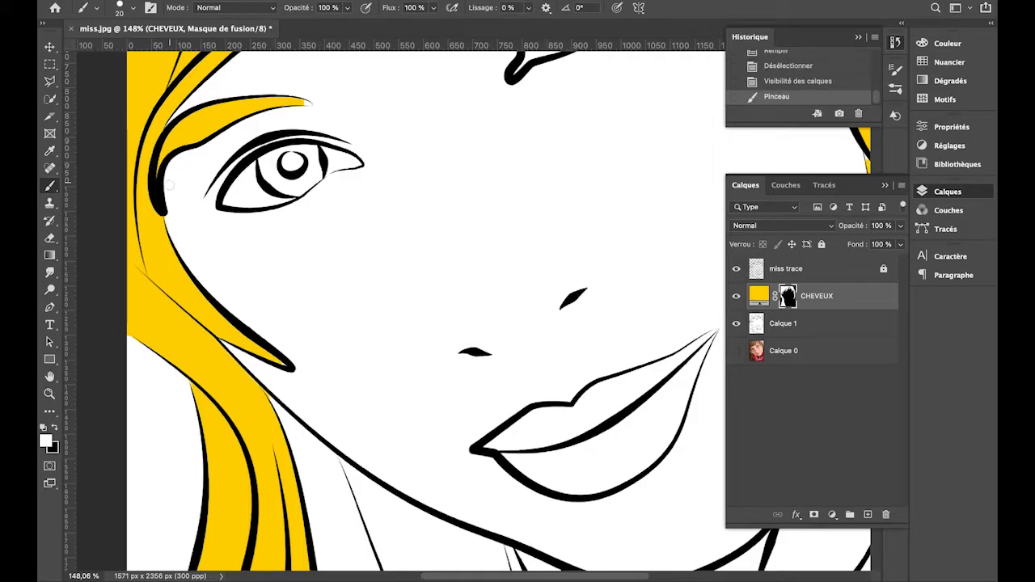
# Step: Hide miss trace, paint white on the CHEVEUX mask along the hair edge beside the left eyebrow, and show miss trace again
pyautogui.click(737, 270)
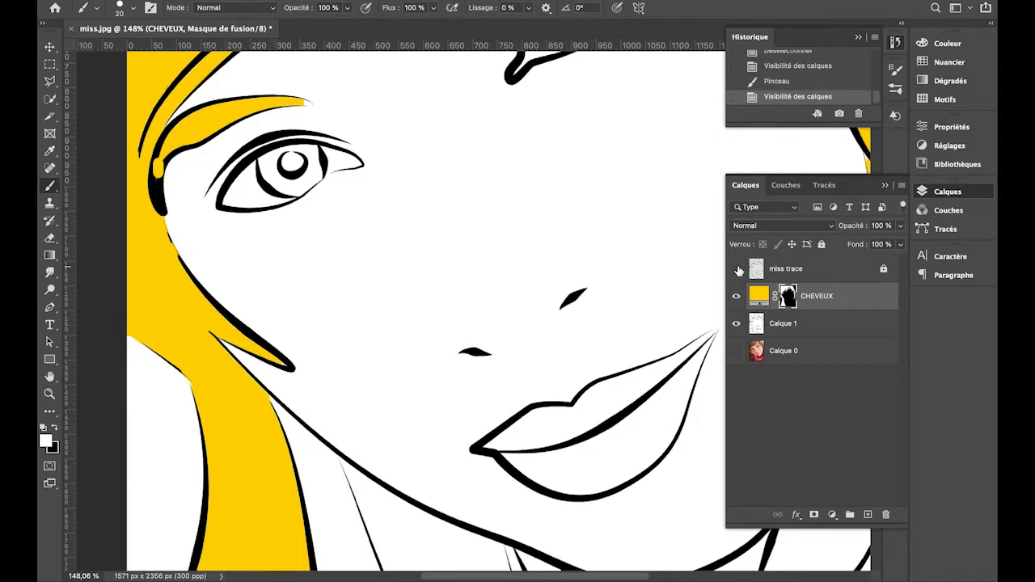
pyautogui.moveTo(137, 114); pyautogui.dragTo(152, 187)
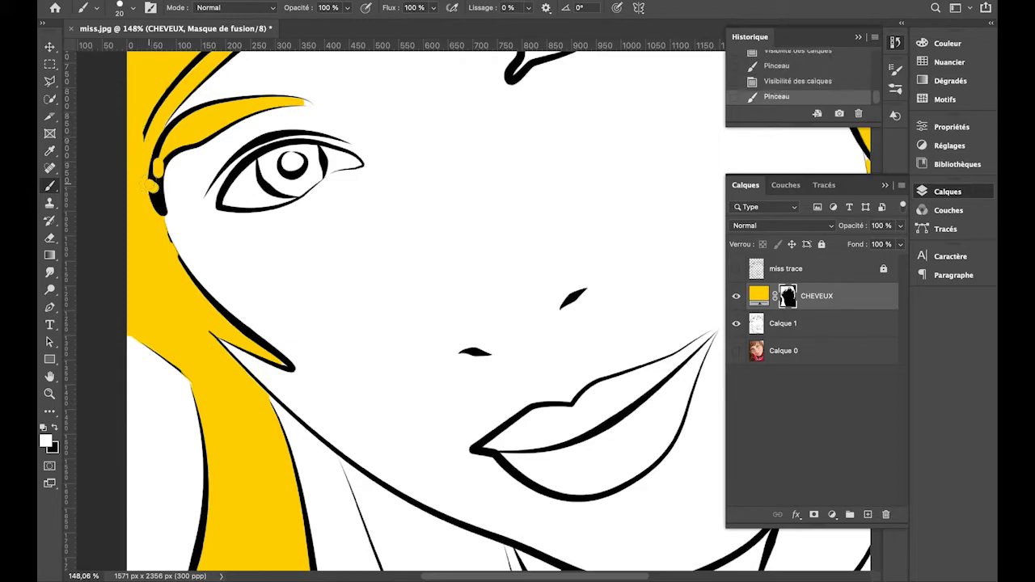
pyautogui.click(737, 269)
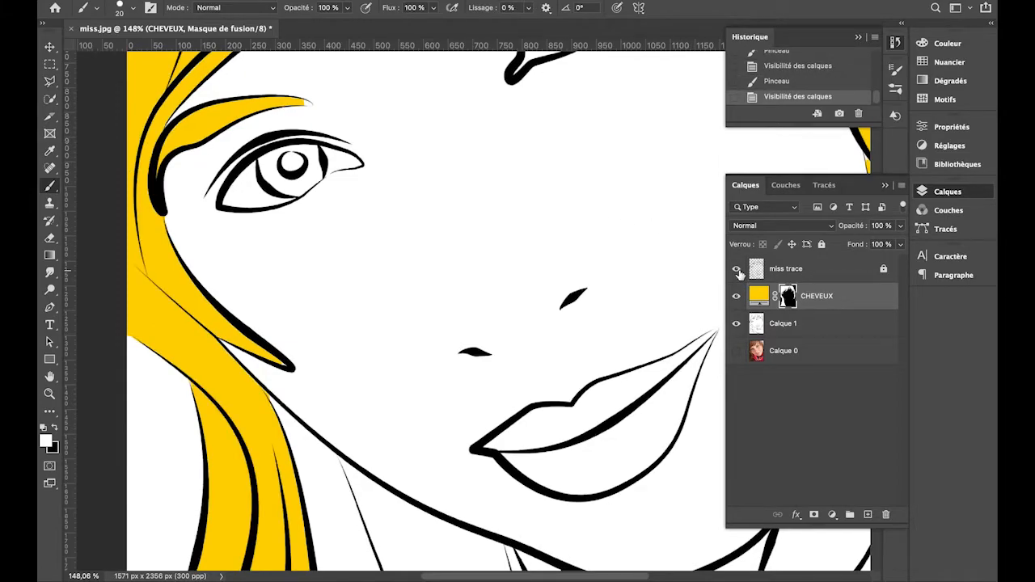
# Step: Paint the interior of the right eyebrow with white on the CHEVEUX mask to colour it like the hair
pyautogui.scroll(-2, 453, 259)
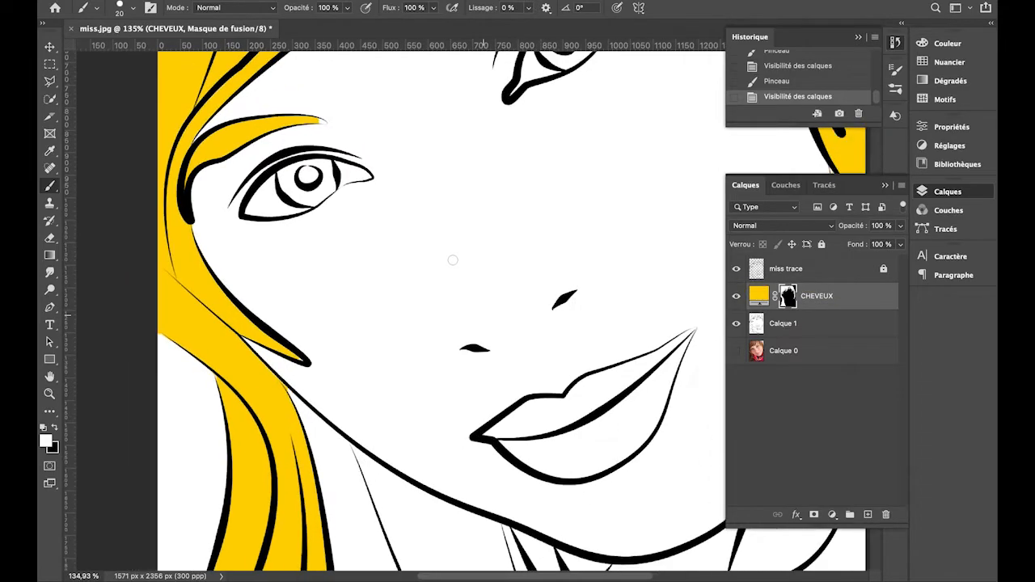
pyautogui.hscroll(2, 473, 131)
pyautogui.scroll(-2, 473, 131)
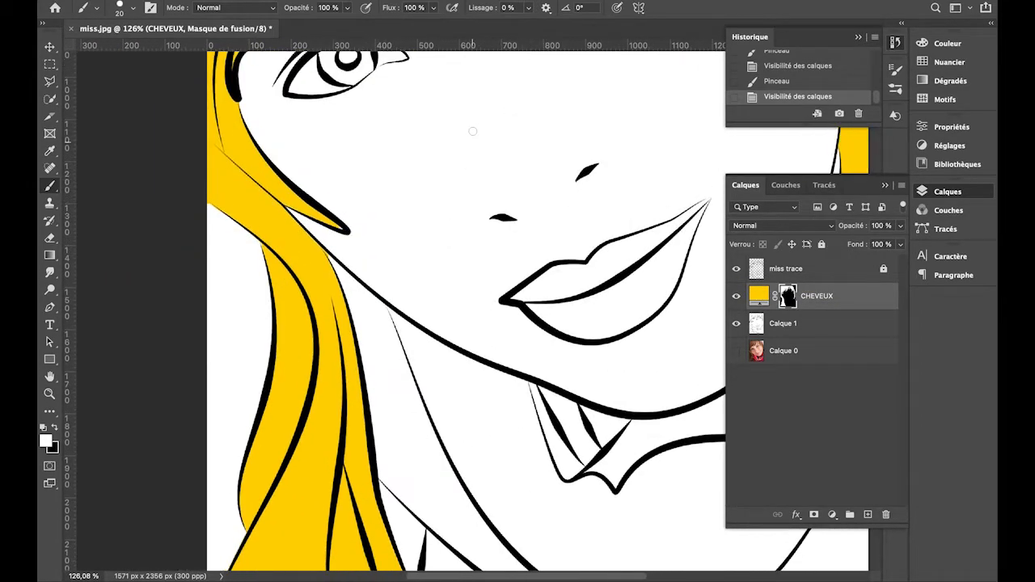
pyautogui.scroll(5, 472, 130)
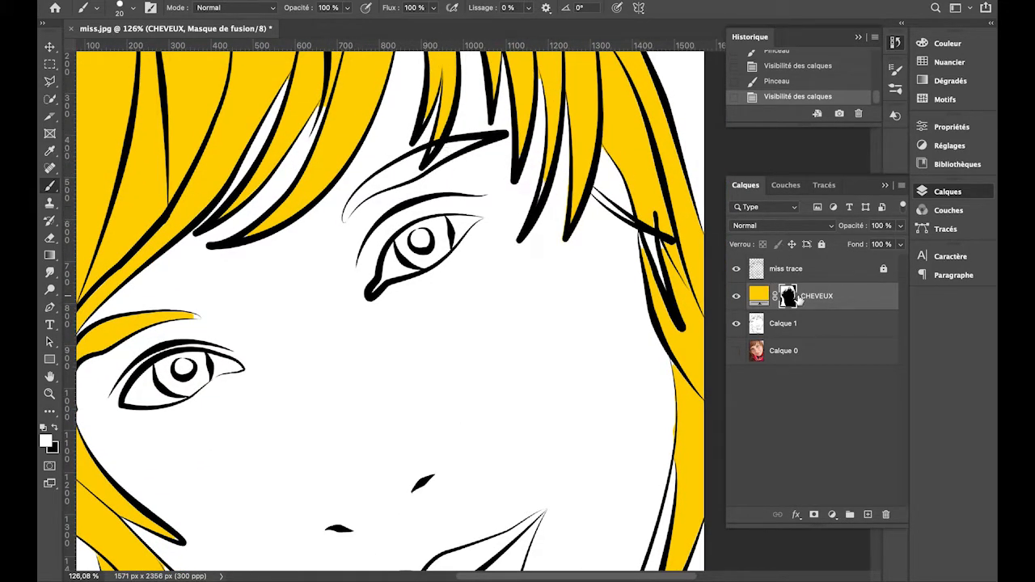
pyautogui.moveTo(483, 141)
pyautogui.mouseDown()
pyautogui.moveTo(419, 155)
pyautogui.moveTo(351, 206)
pyautogui.moveTo(414, 157)
pyautogui.mouseUp()
pyautogui.moveTo(359, 202); pyautogui.dragTo(418, 166)
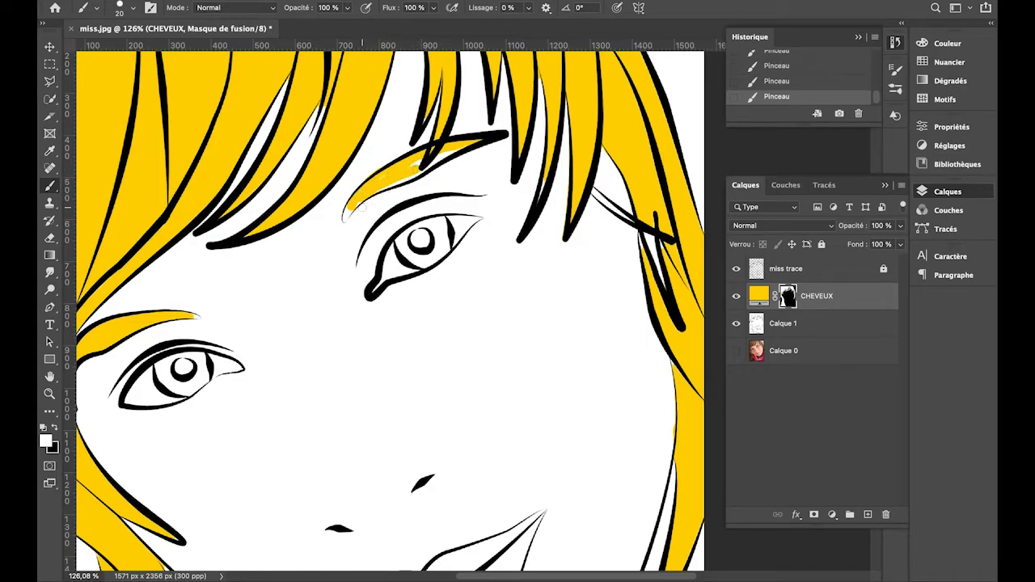
pyautogui.moveTo(356, 202); pyautogui.dragTo(442, 152)
pyautogui.moveTo(409, 176); pyautogui.dragTo(459, 147)
# Step: Duplicate the CHEVEUX fill layer together with its mask
pyautogui.press('super+minus')
pyautogui.press('super+minus')
pyautogui.press('super+minus')
pyautogui.press('super+minus')
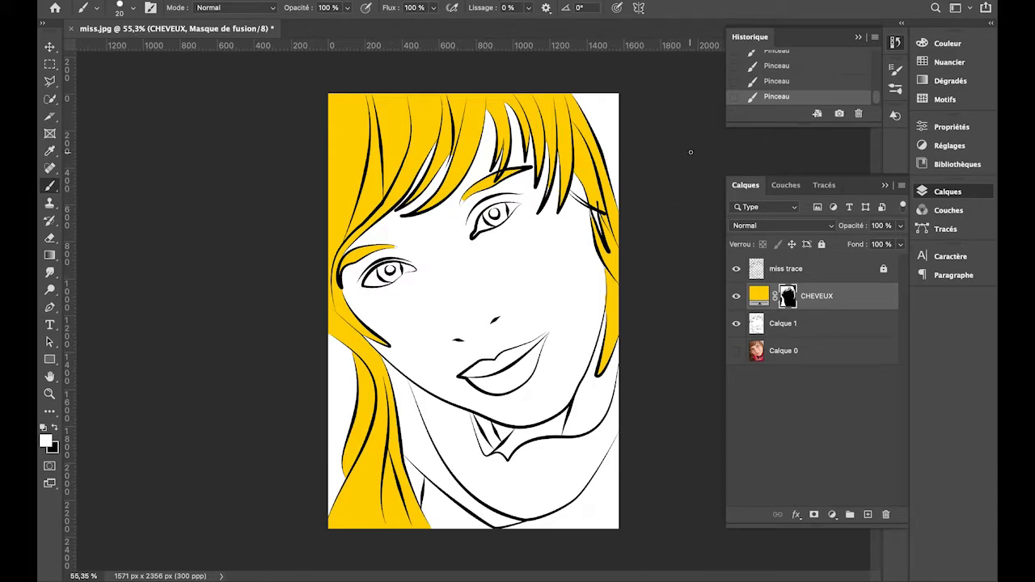
pyautogui.click(832, 304)
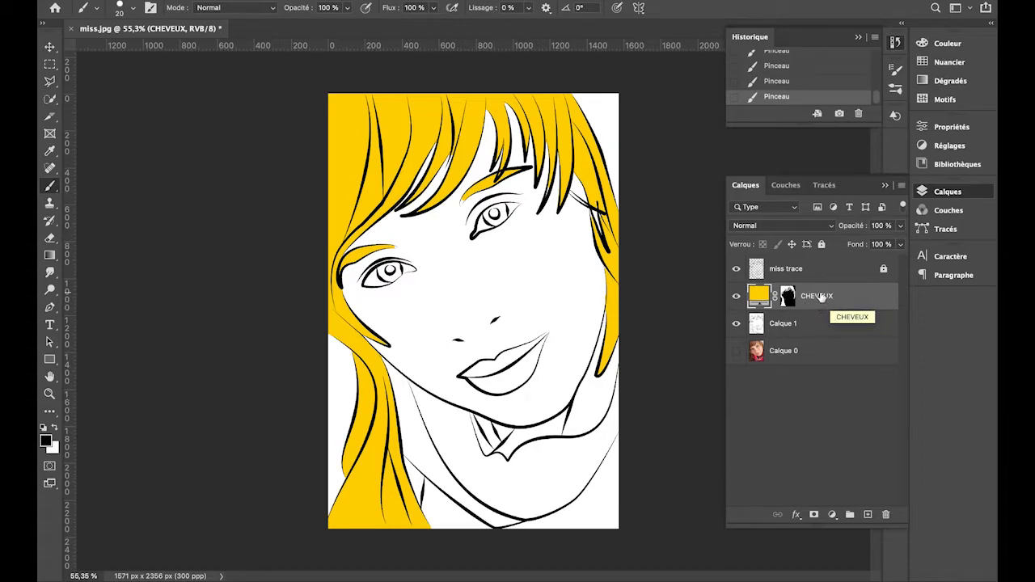
pyautogui.moveTo(822, 297); pyautogui.dragTo(871, 514)
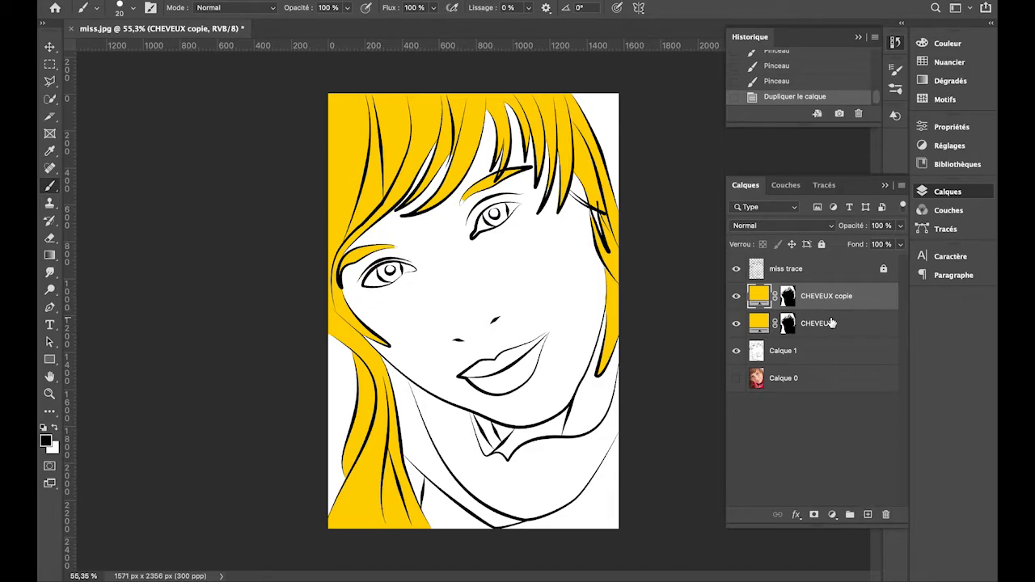
# Step: Group the CHEVEUX layer and its copy, and name the group CHEV>EUX
pyautogui.keyDown('shift'); pyautogui.click(830, 322); pyautogui.keyUp('shift')
pyautogui.moveTo(846, 523); pyautogui.dragTo(849, 513)
pyautogui.click(787, 293)
pyautogui.doubleClick(788, 292)
pyautogui.write('CHEV>EUX')
pyautogui.press('Return')
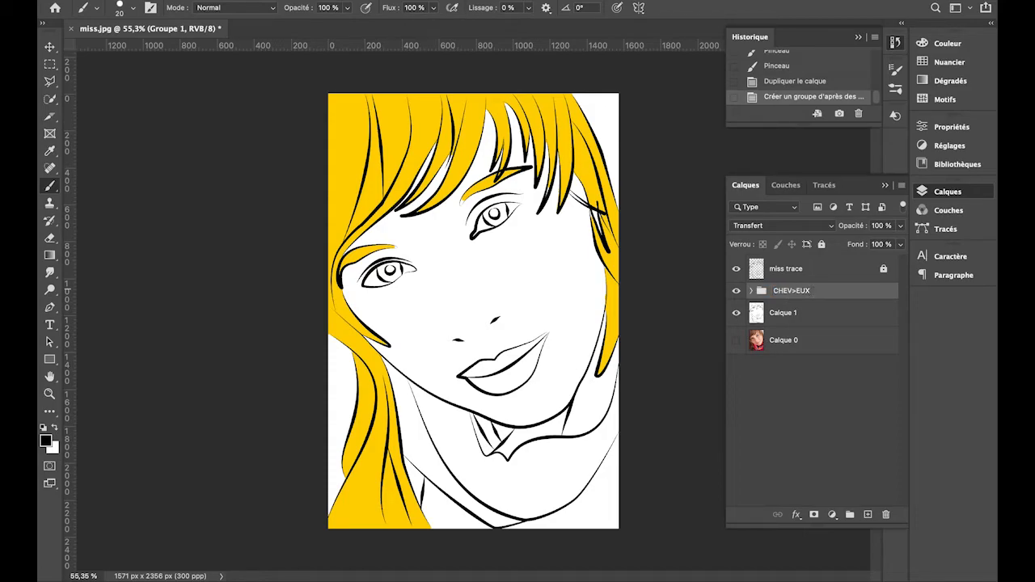
# Step: Expand the CHEV>EUX group and rename the original CHEVEUX layer as BLOND
pyautogui.click(752, 290)
pyautogui.doubleClick(825, 339)
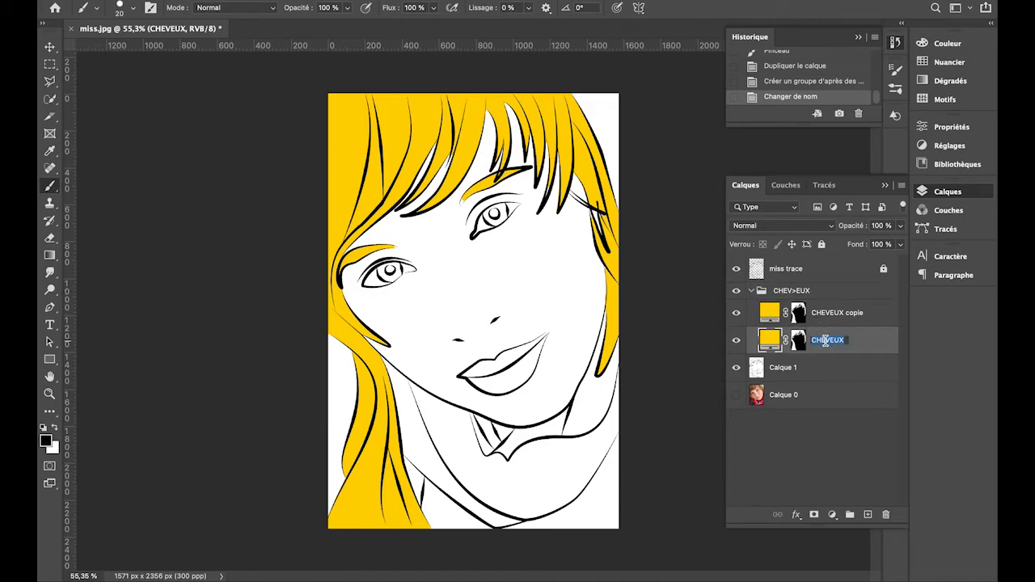
pyautogui.write('BLOND')
pyautogui.click(847, 314)
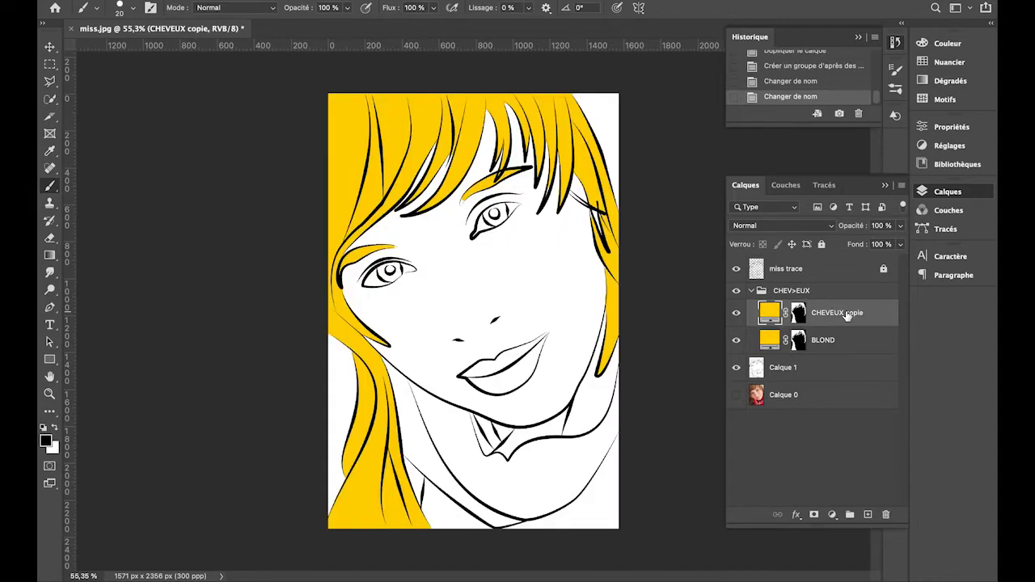
# Step: Rename the CHEVEUX copie layer as ROUX
pyautogui.doubleClick(847, 314)
pyautogui.write('<<<roux')
pyautogui.press('BackSpace')
pyautogui.press('BackSpace')
pyautogui.press('BackSpace')
pyautogui.press('BackSpace')
pyautogui.press('BackSpace')
pyautogui.press('BackSpace')
pyautogui.press('BackSpace')
pyautogui.write('ROUX')
# Step: Change the ROUX layer's solid fill colour to orange f78408
pyautogui.doubleClick(776, 316)
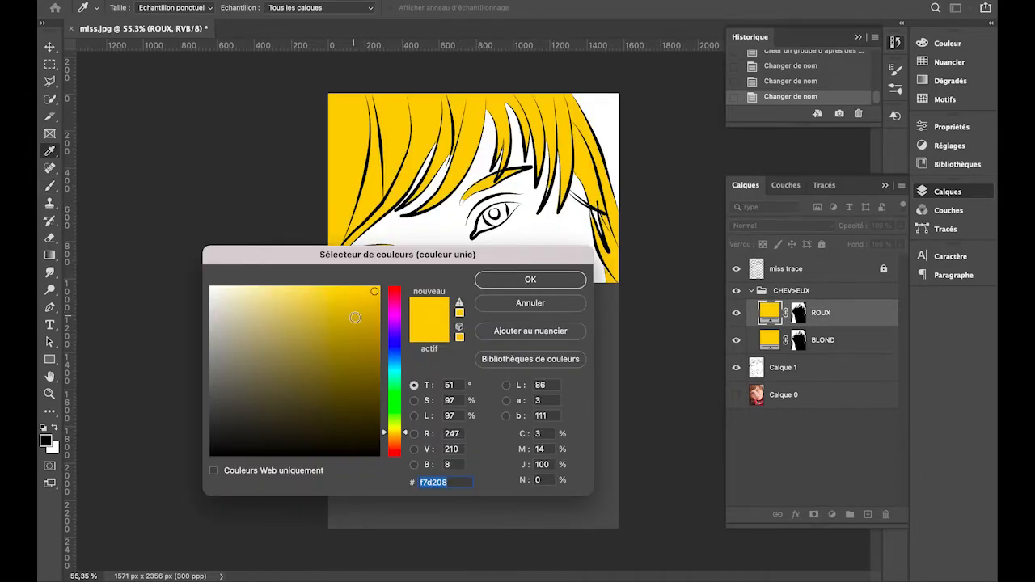
pyautogui.click(396, 443)
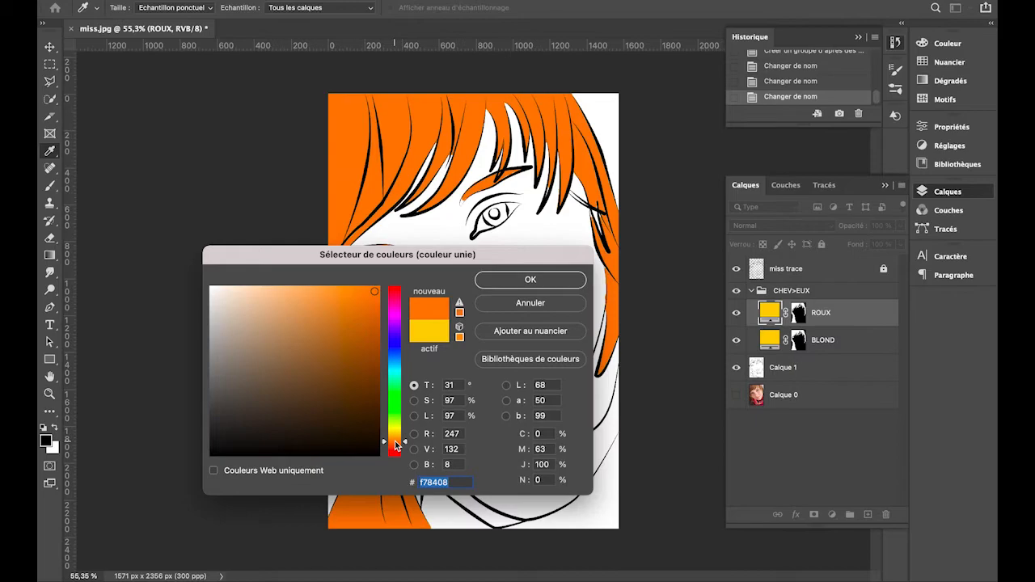
pyautogui.click(531, 281)
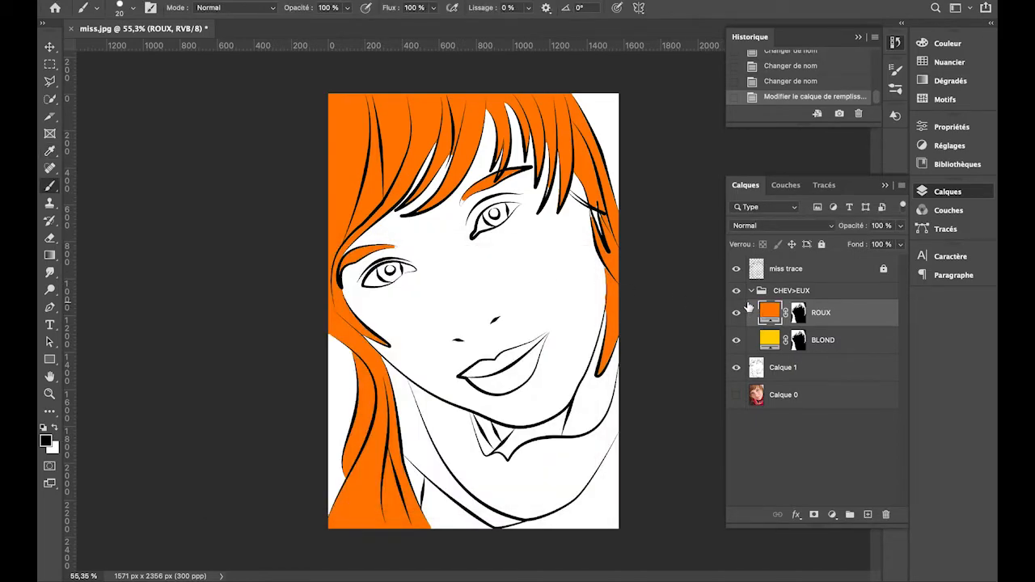
# Step: Toggle the visibility of the BLOND and ROUX layers off and on to compare the two hair colours
pyautogui.click(736, 342)
pyautogui.click(736, 341)
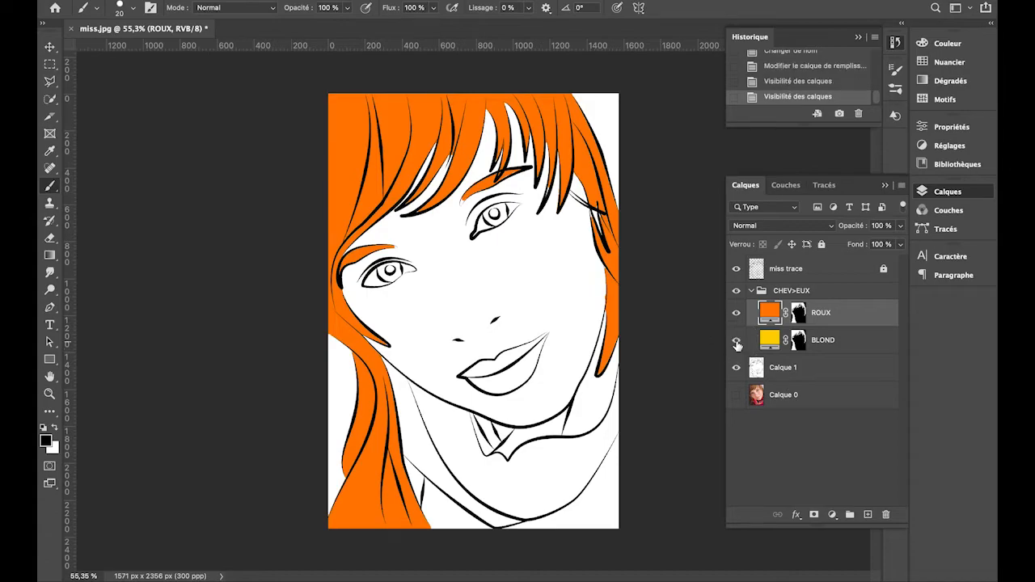
pyautogui.click(736, 314)
pyautogui.click(736, 313)
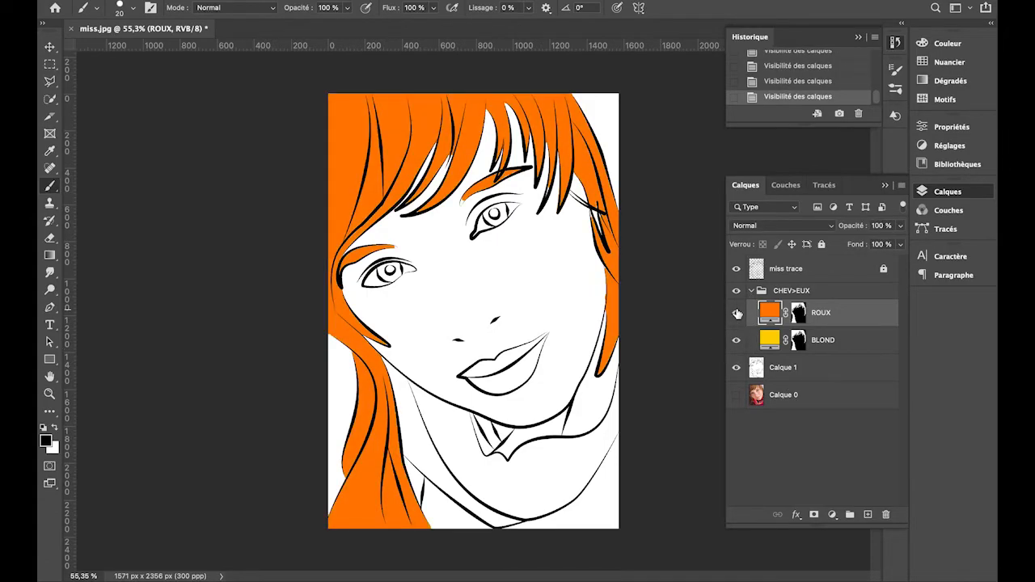
pyautogui.click(736, 313)
pyautogui.click(736, 313)
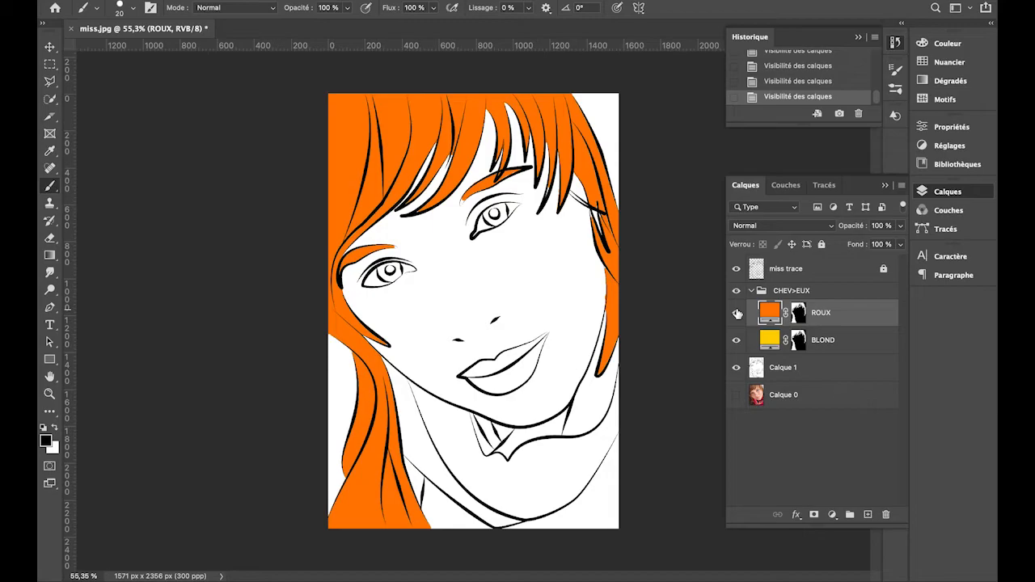